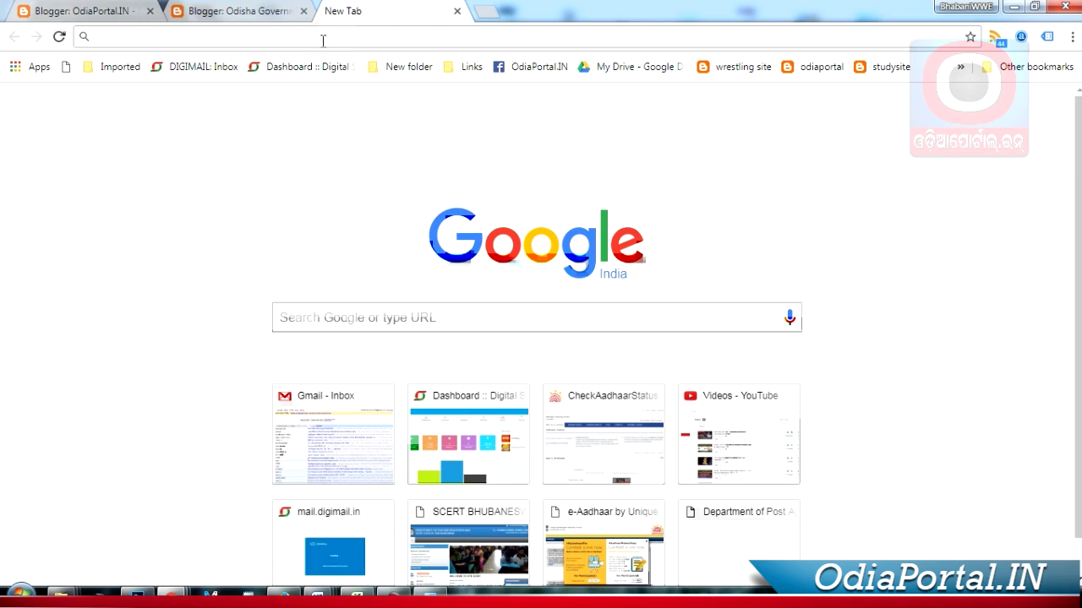
Step: Search for ODISHA TREASURY and open the iFMS Integrated Financial Management System, Odisha portal
type("ODISHA TREASURY")
key("Return")
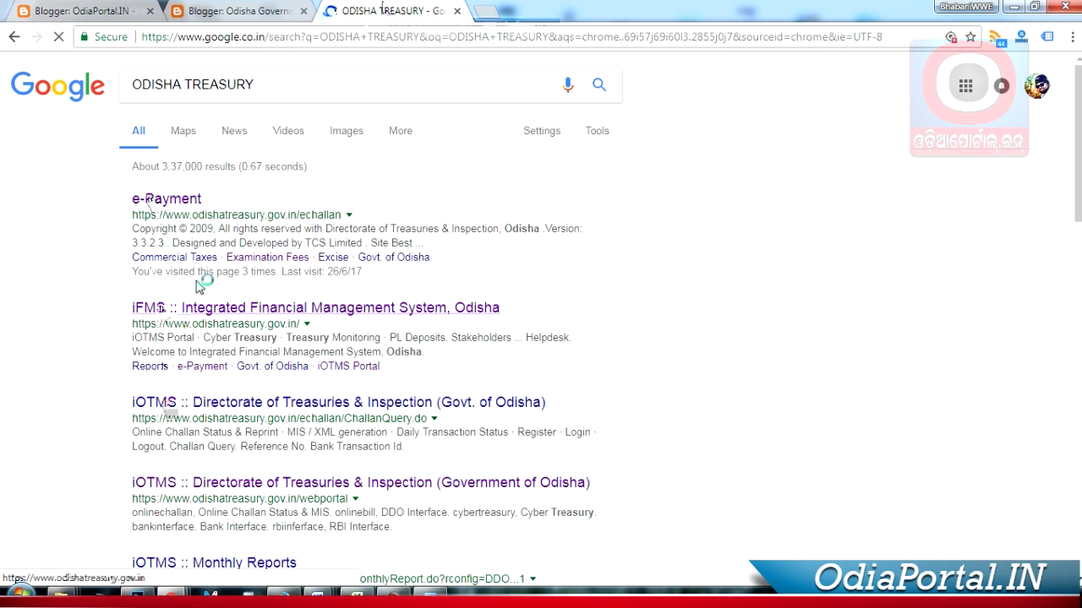
left_click(193, 308)
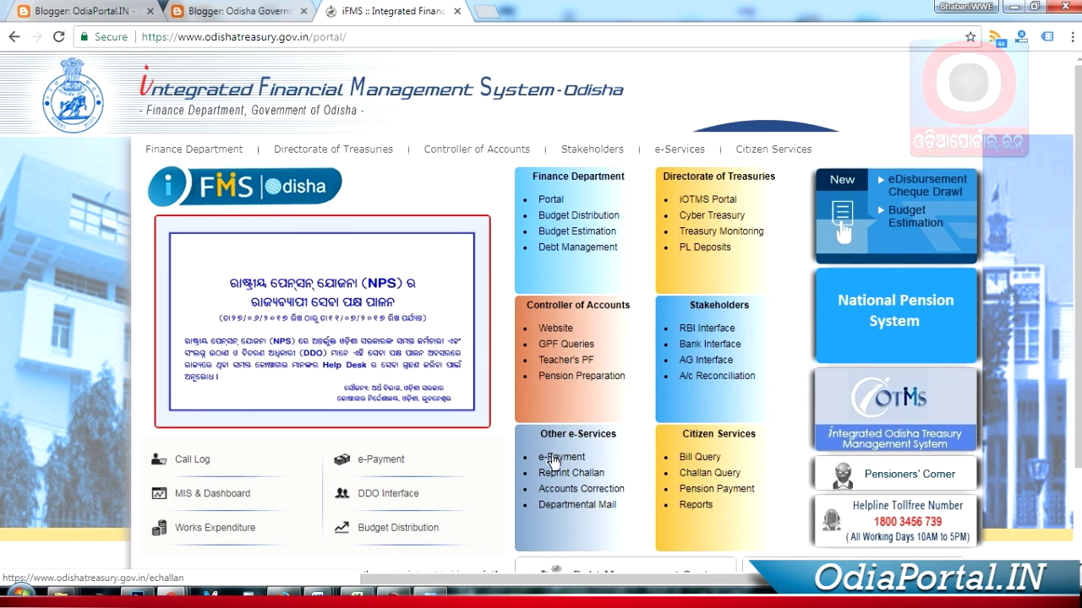
Step: Go to e-Payment, close the iFMS tab, and pick the Examination Fees challan (Form No 186)
left_click(551, 461)
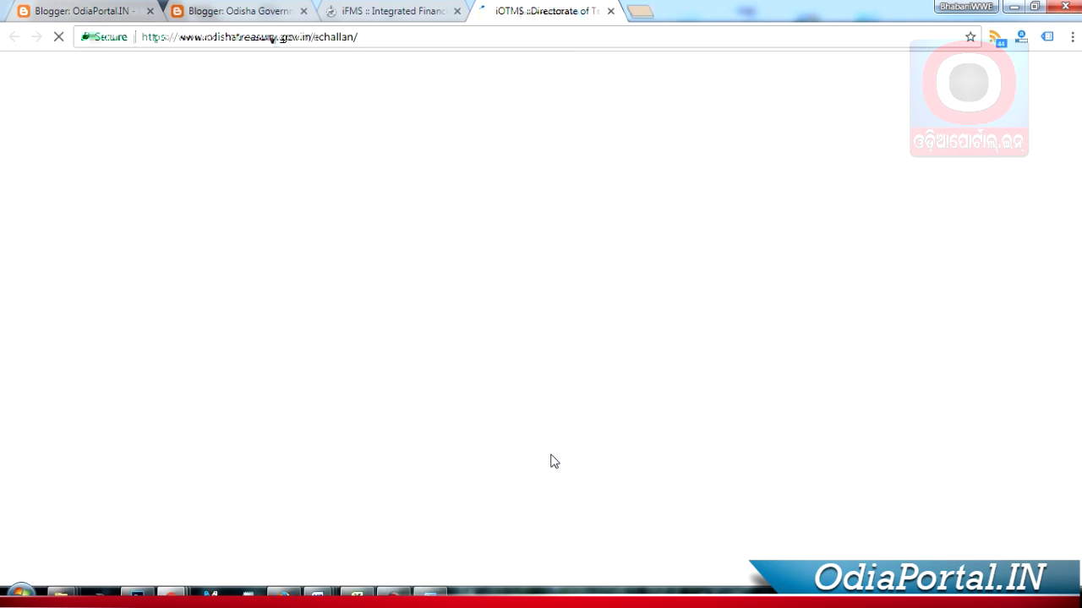
left_click(456, 11)
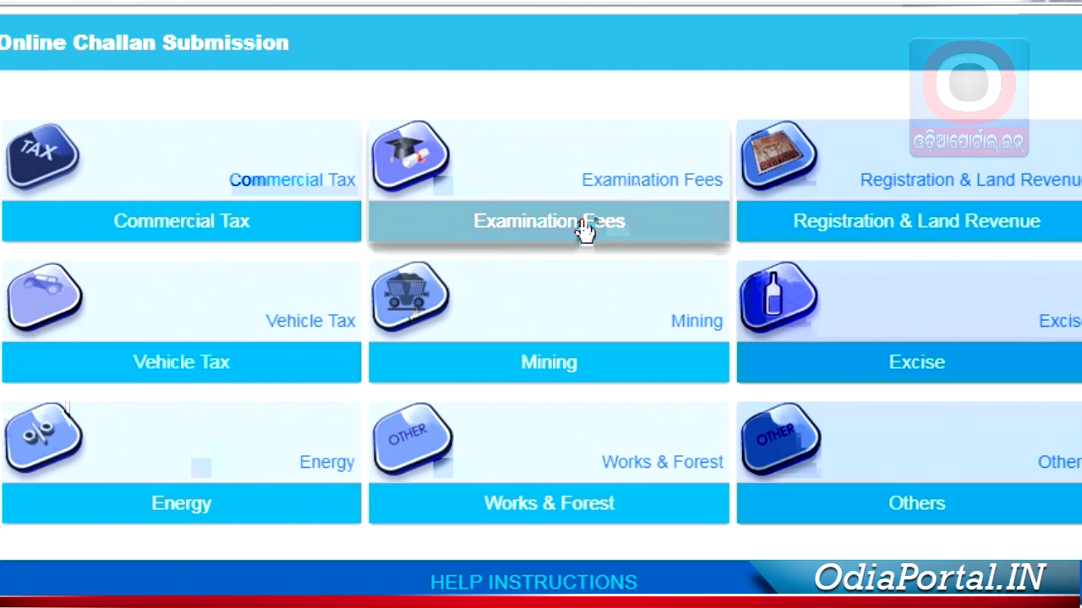
left_click(624, 181)
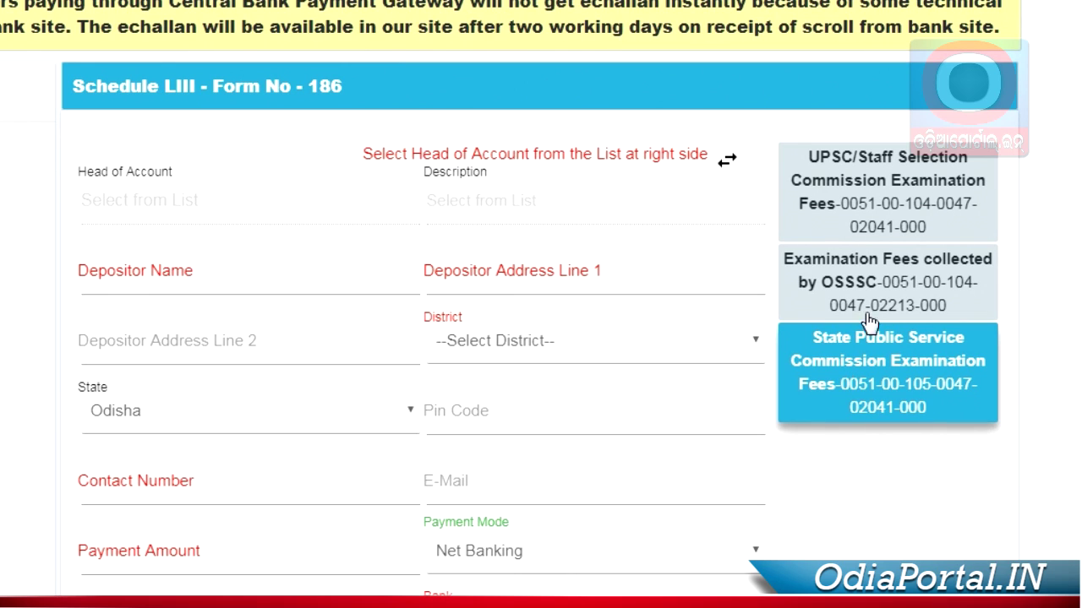
left_click(879, 294)
left_click(878, 294)
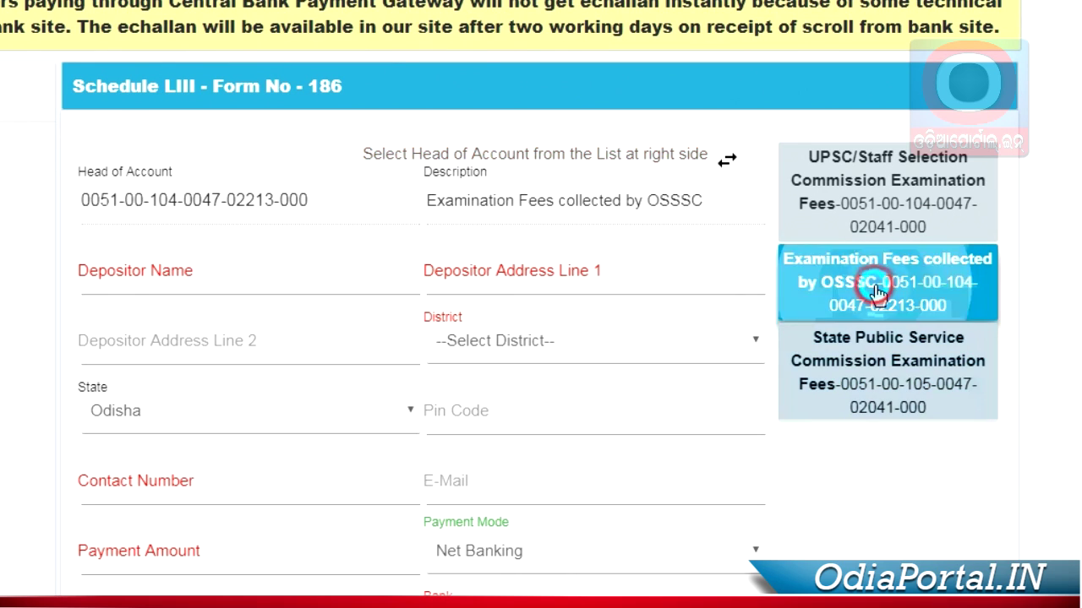
scroll(625, 224, "down", 1)
scroll(623, 226, "down", 1)
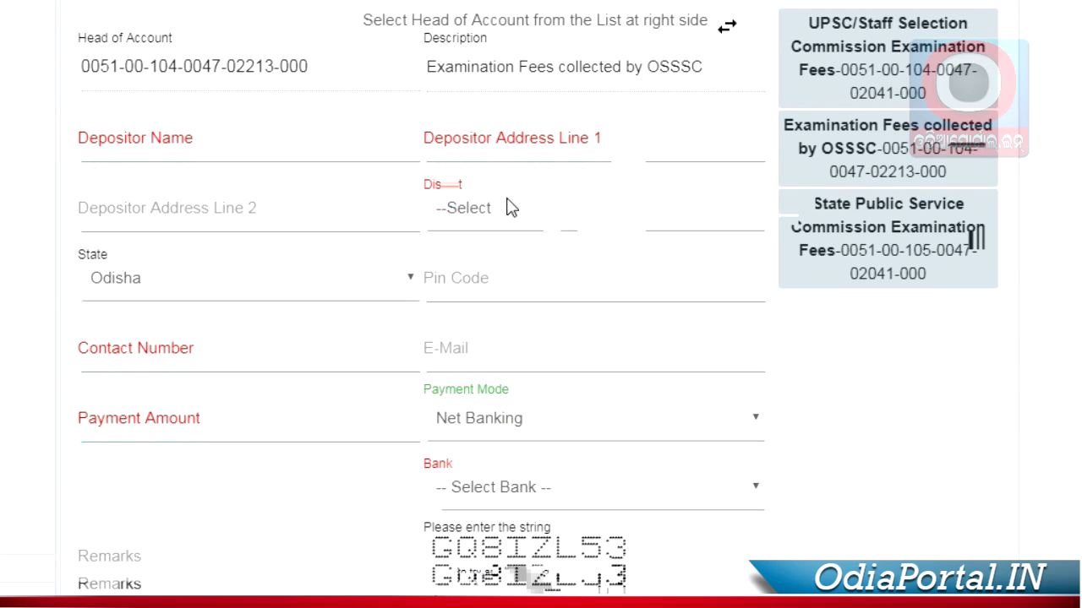
Step: Enter the depositor's full name and first address line, fixing a typo in the address
left_click(171, 170)
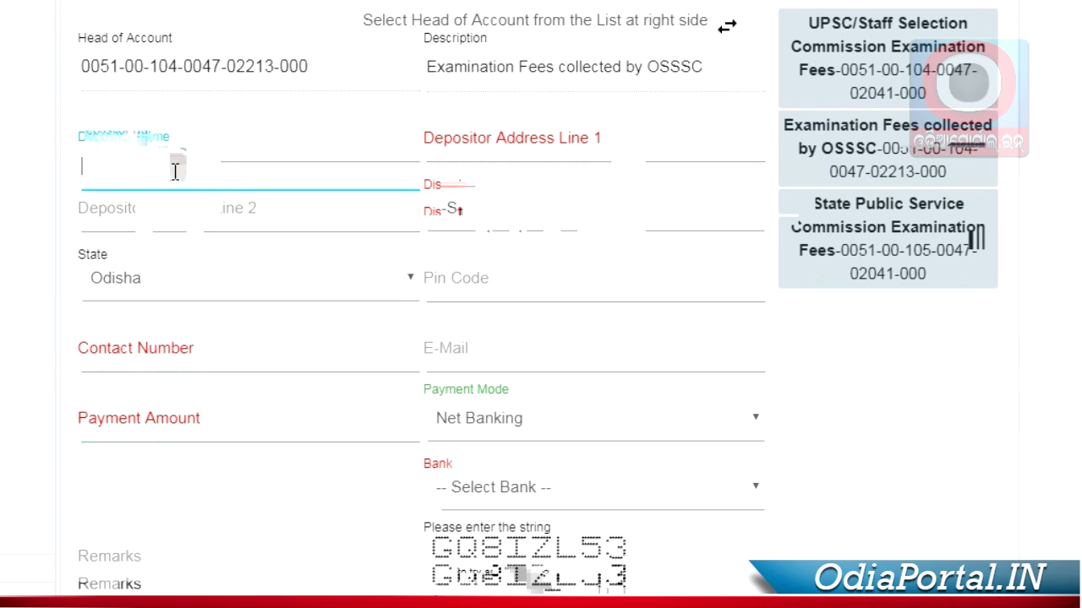
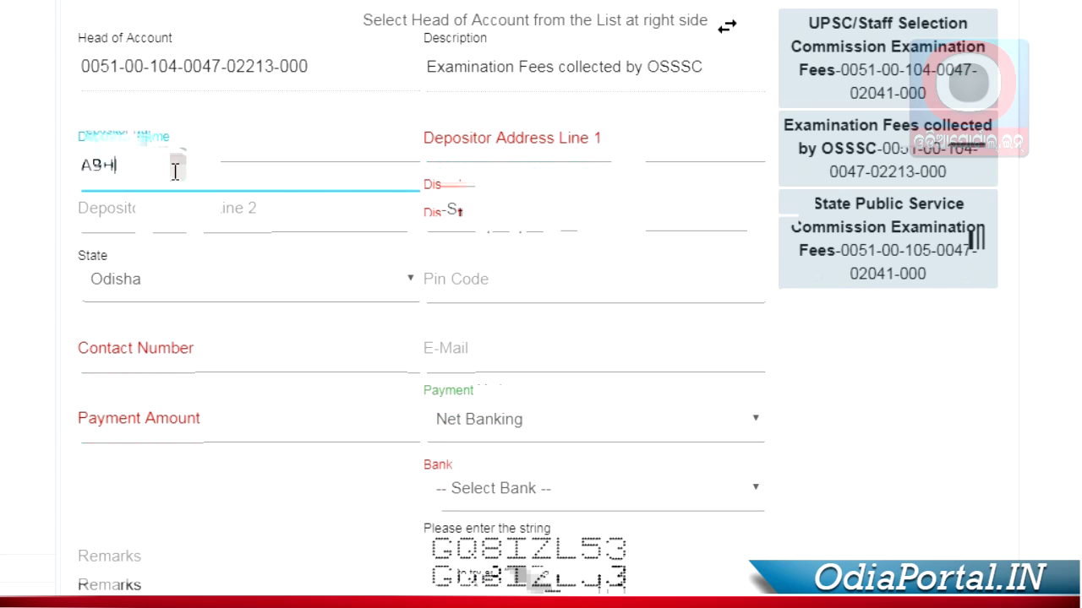
scroll(175, 171, "up", 1)
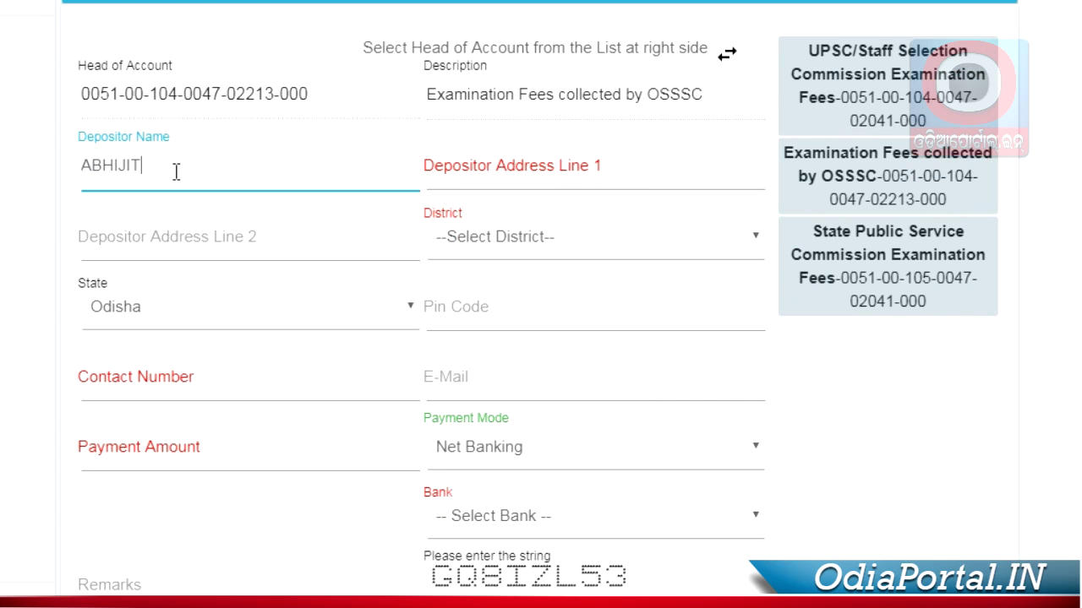
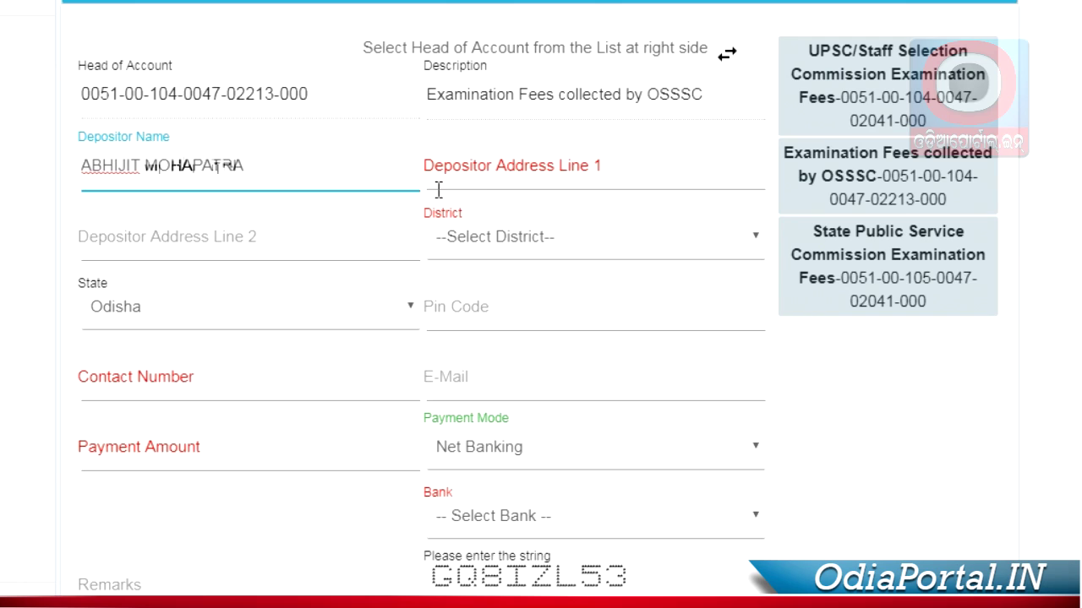
left_click(482, 175)
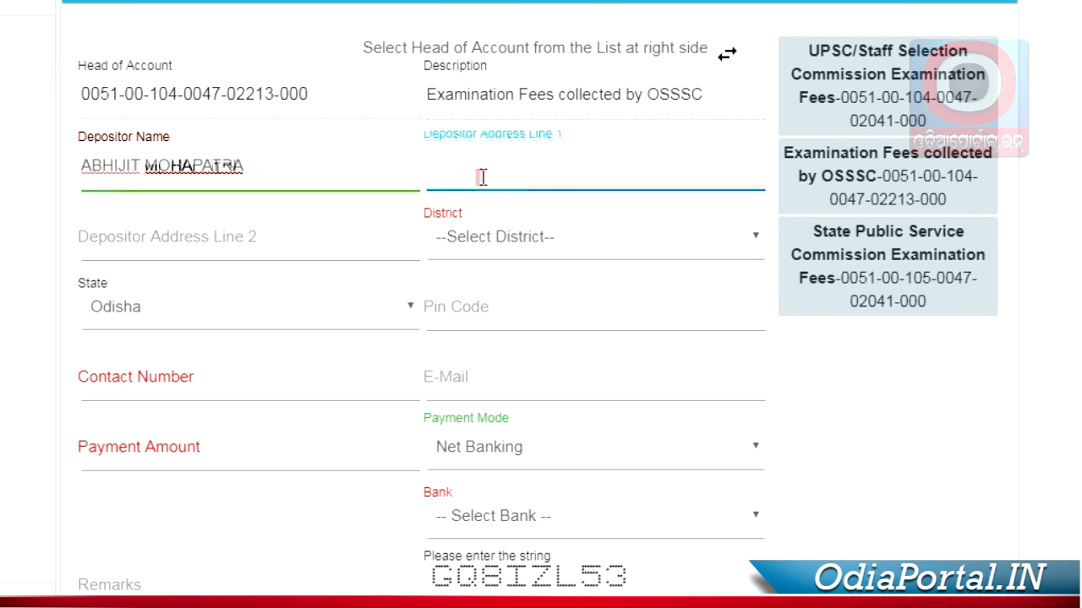
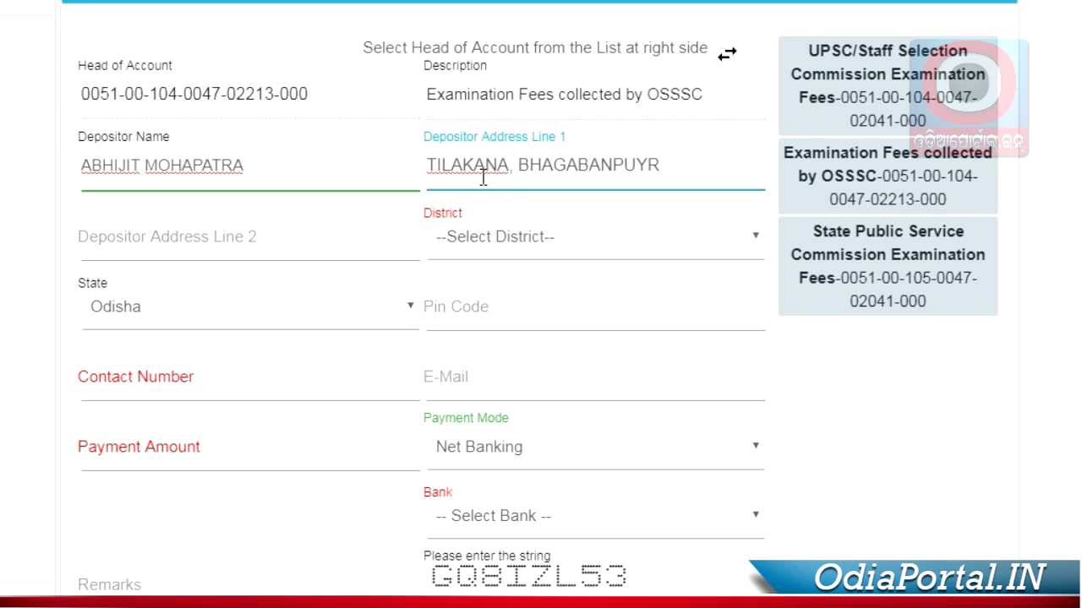
left_click(647, 164)
key("BackSpace")
left_click(649, 166)
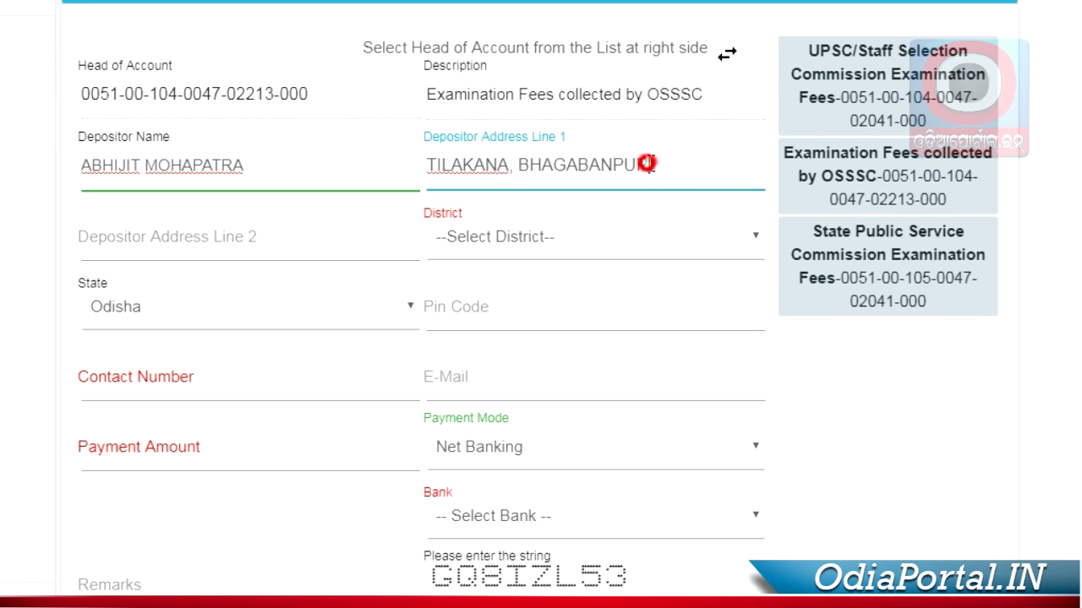
Step: Choose Cuttack as the district and enter the depositor's pin code
left_click(484, 245)
left_click(563, 5)
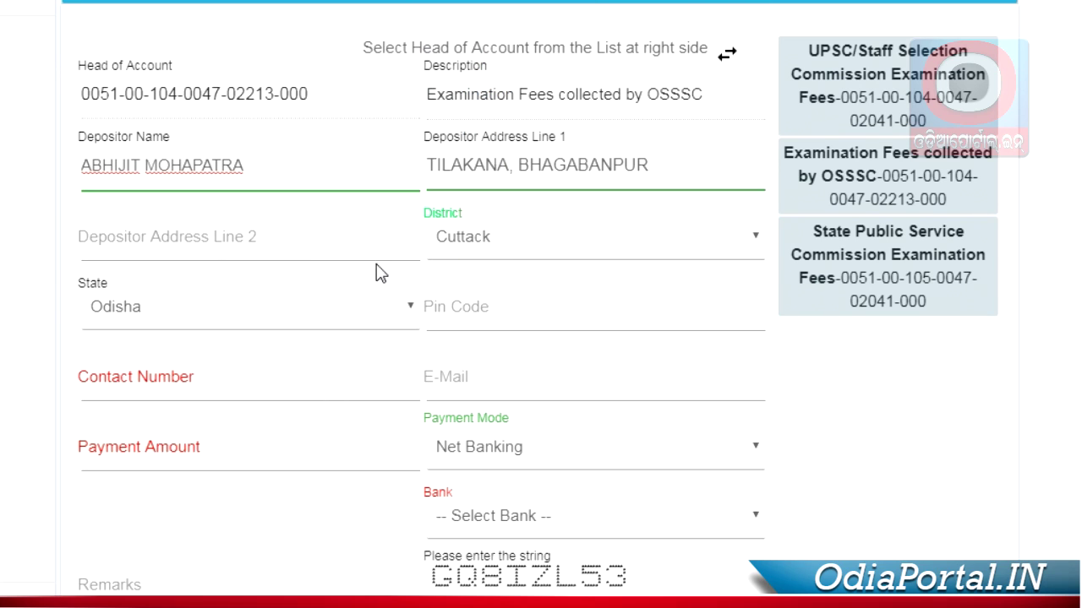
left_click(237, 314)
left_click(462, 305)
type("754293")
Step: Enter the depositor's contact number and a payment amount of 100
left_click(205, 385)
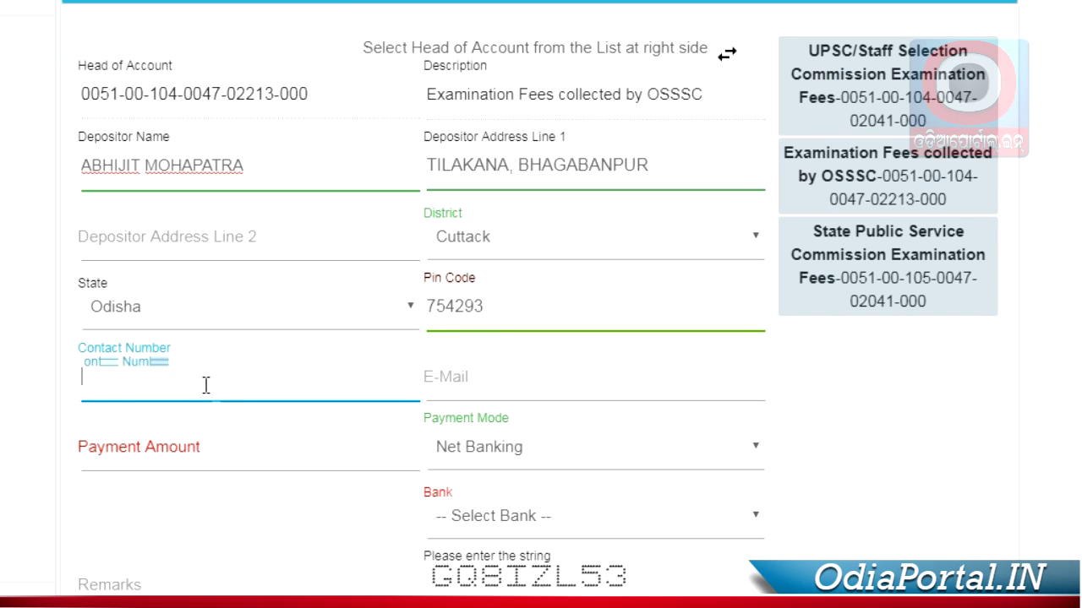
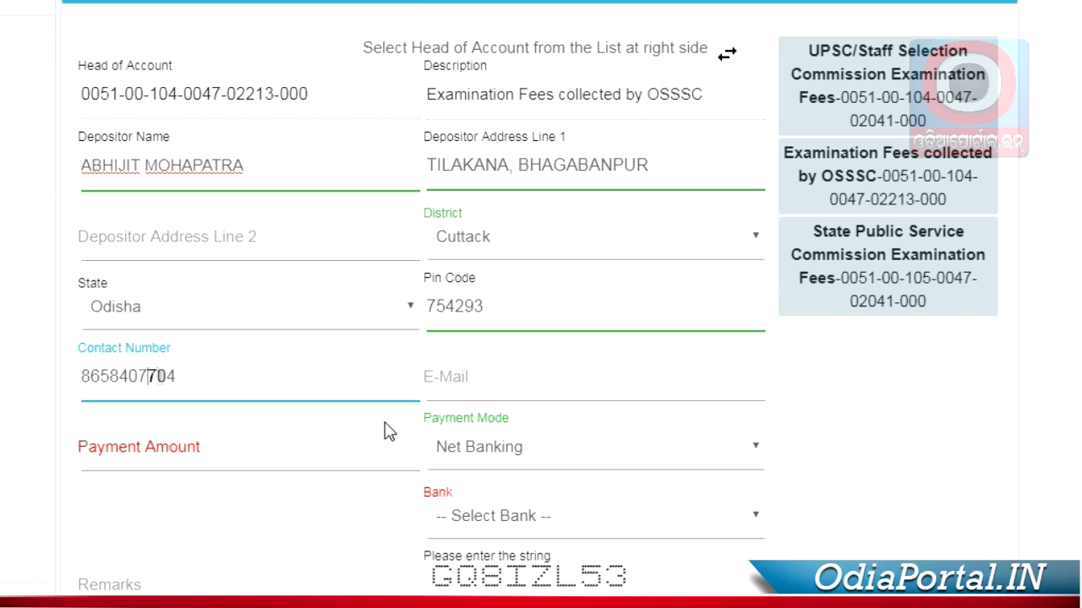
left_click(346, 449)
type("100")
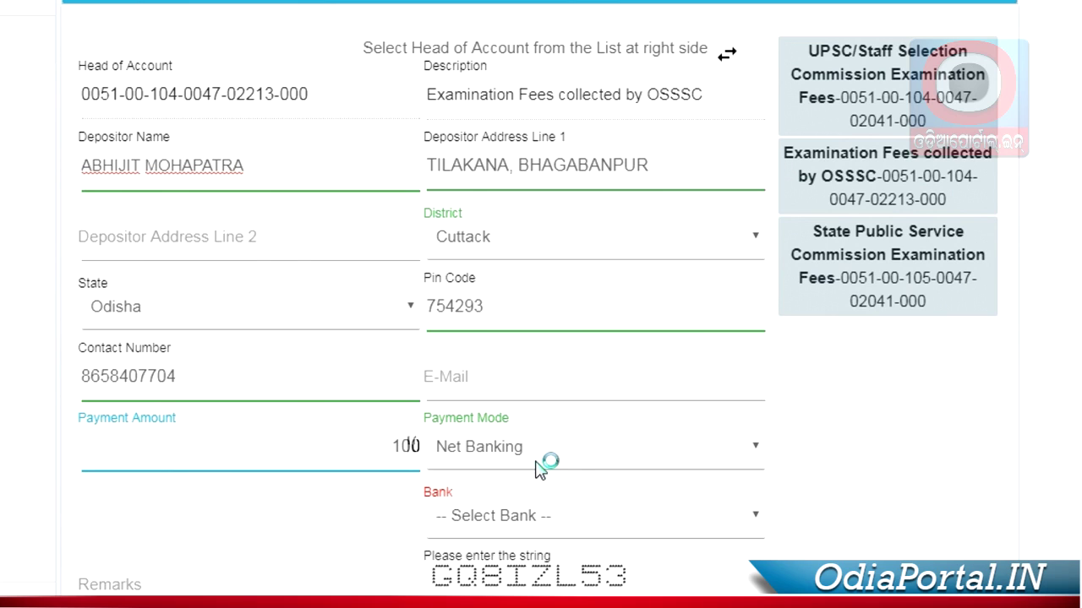
Step: Switch payment mode to Debit Card, check the bank list without choosing, and reopen Payment Mode
left_click(579, 447)
left_click(545, 500)
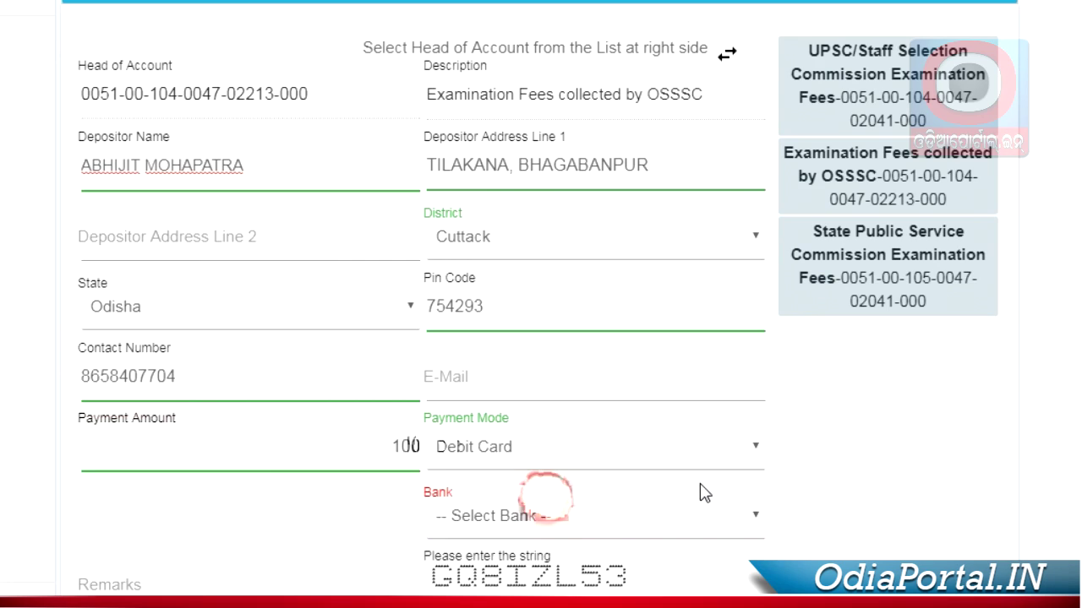
scroll(703, 495, "down", 3)
left_click(541, 301)
left_click(540, 301)
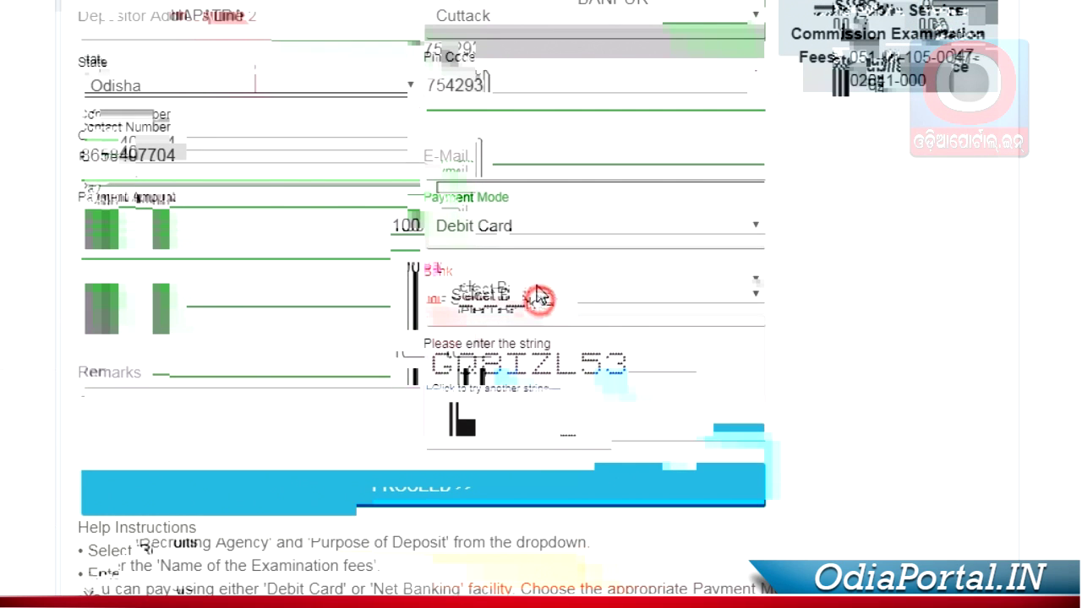
left_click(526, 234)
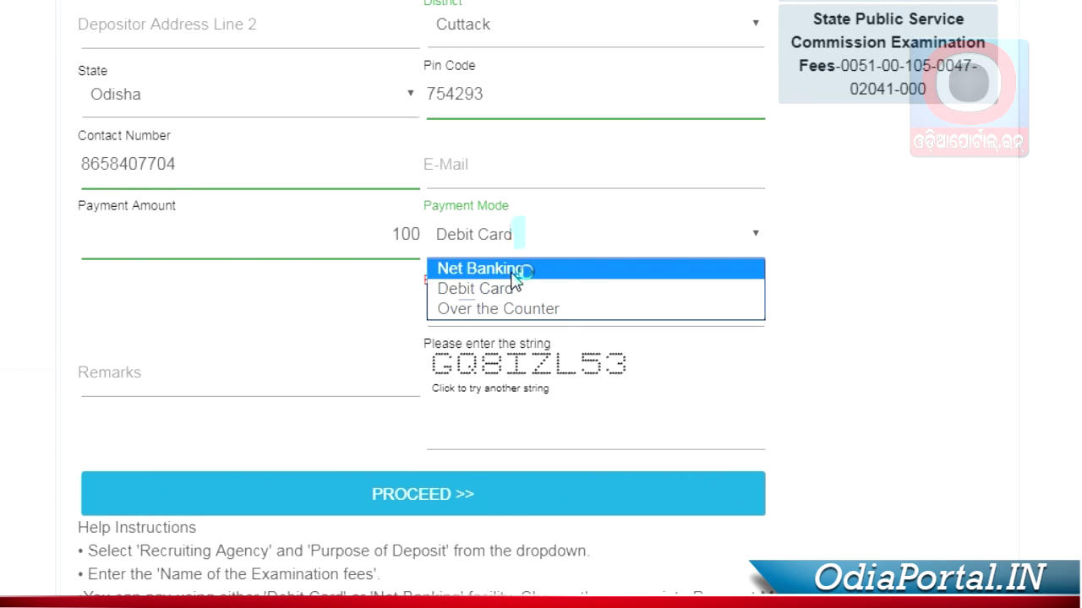
Step: Set payment mode to Net Banking with AXIS BANK LTD and enter a fresh captcha string
left_click(514, 272)
left_click(514, 302)
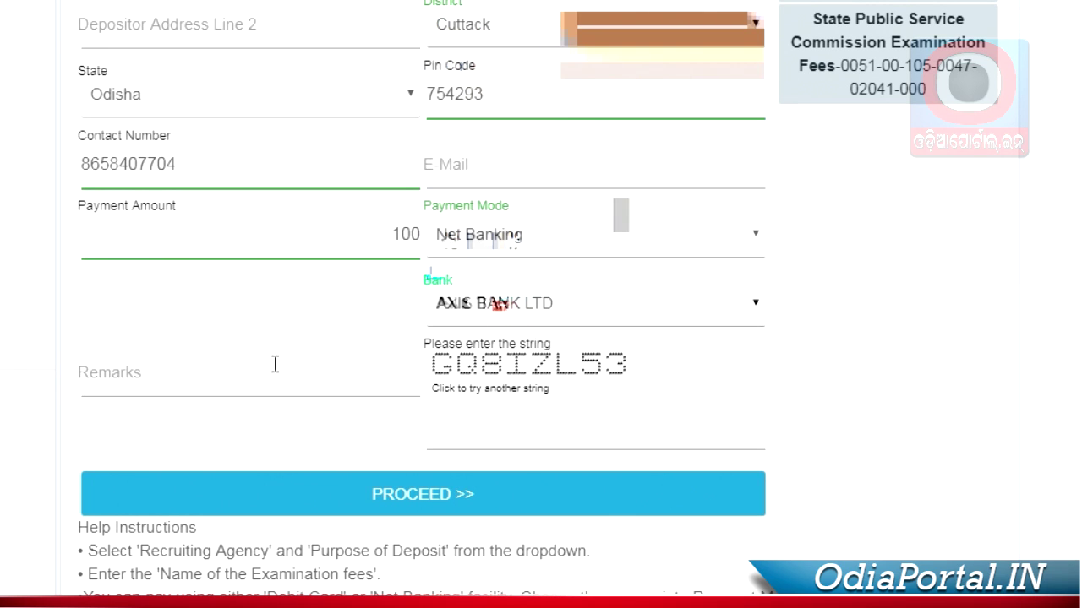
left_click(256, 375)
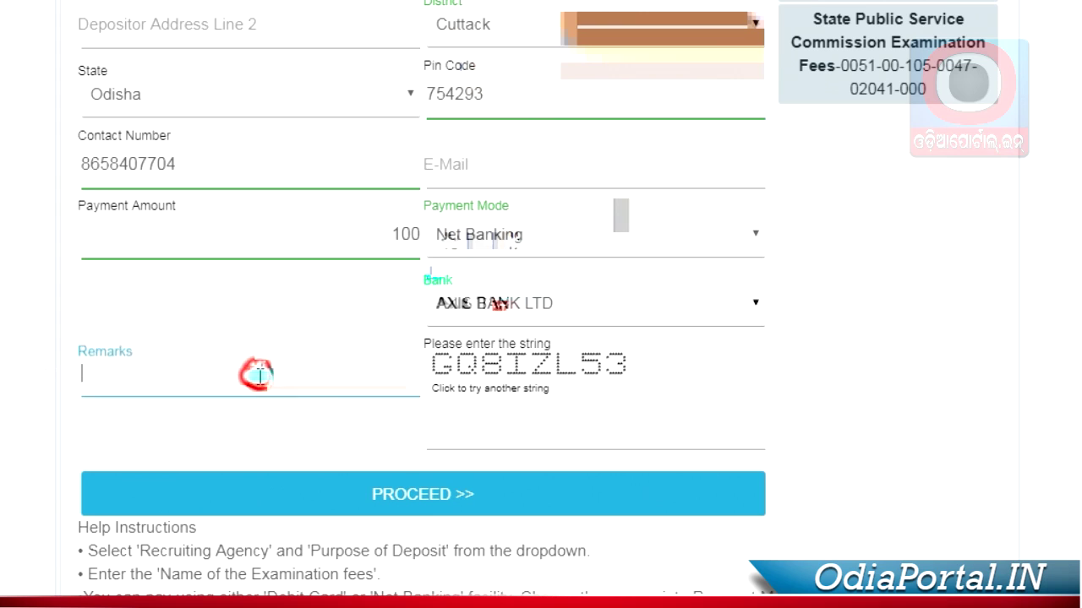
left_click(501, 443)
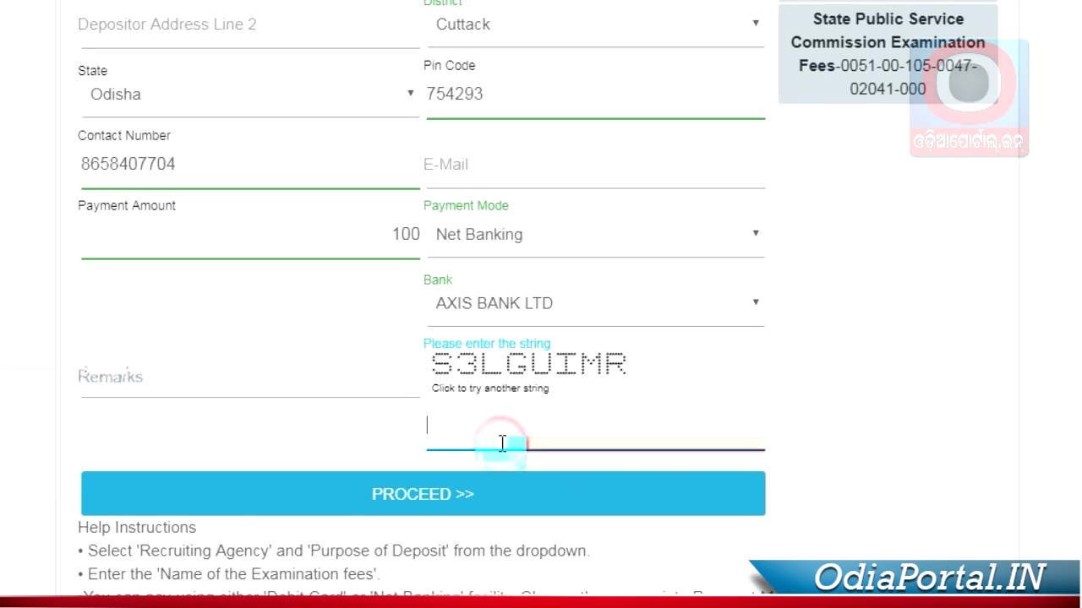
type("S3")
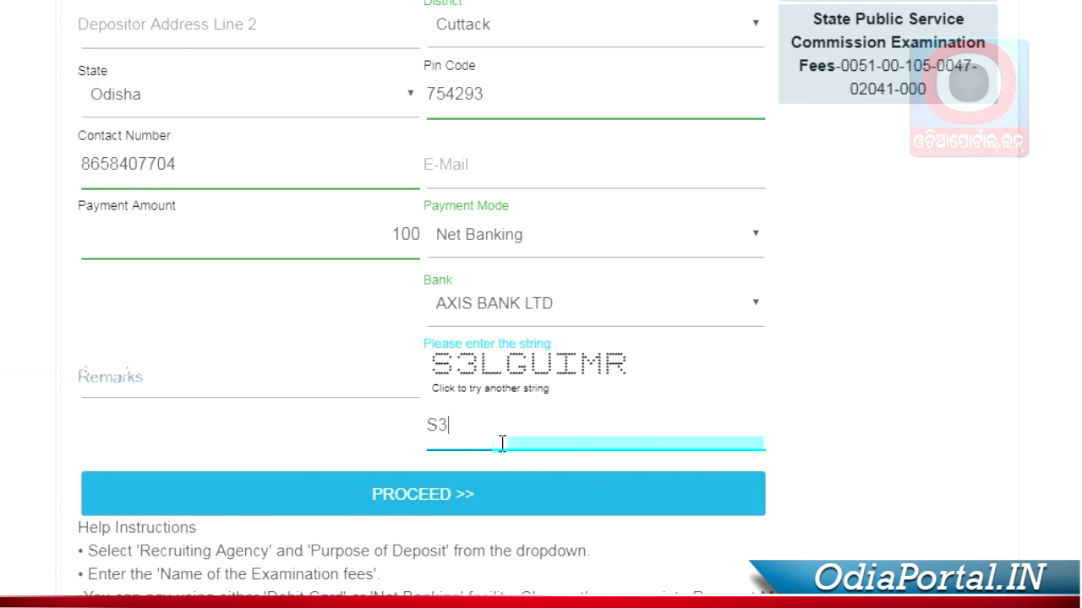
type("LGUIMR")
Step: Dismiss the alert, type the captcha, and try submitting the challan form
left_click(437, 490)
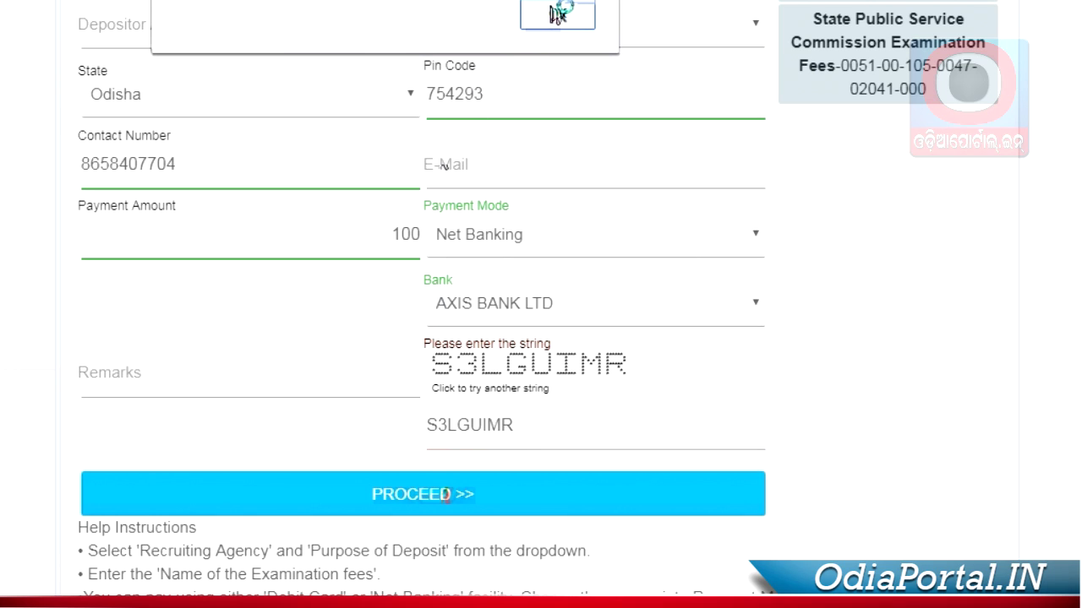
left_click(556, 14)
left_click(470, 436)
type("LBAU0")
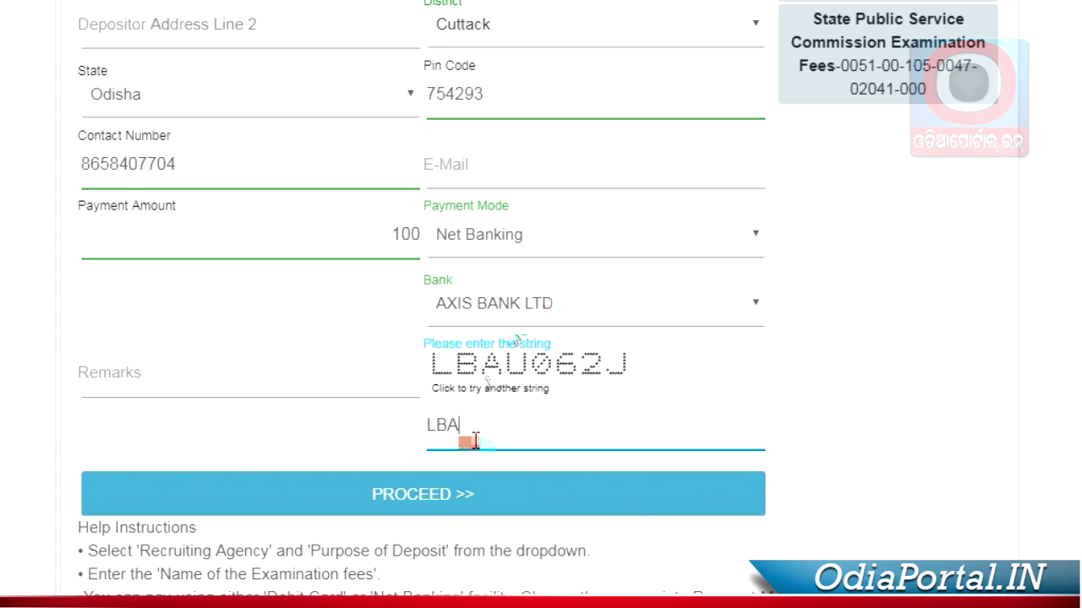
type("62J")
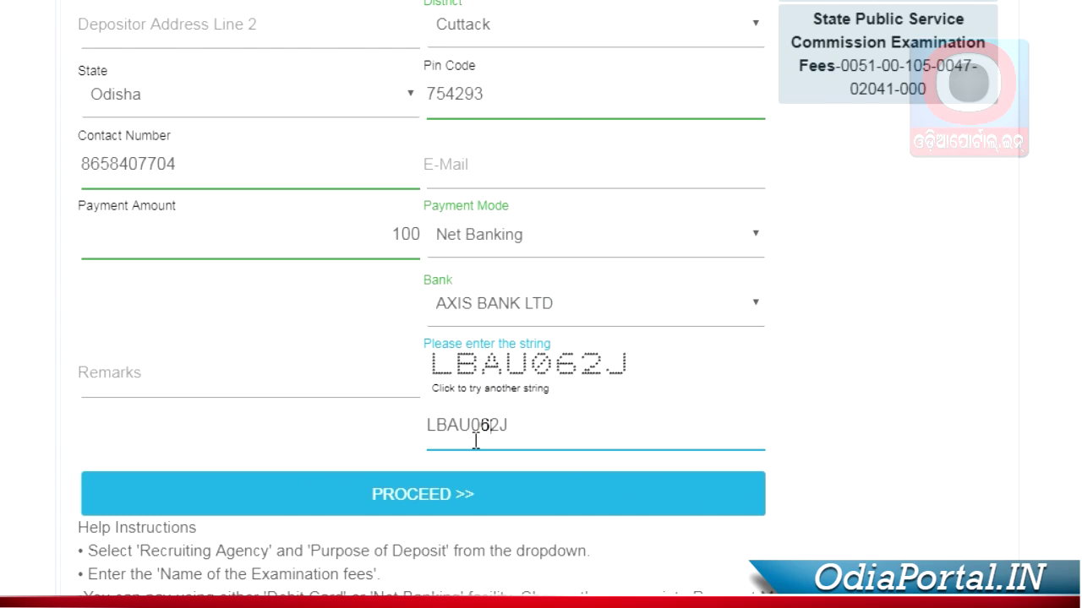
left_click(454, 489)
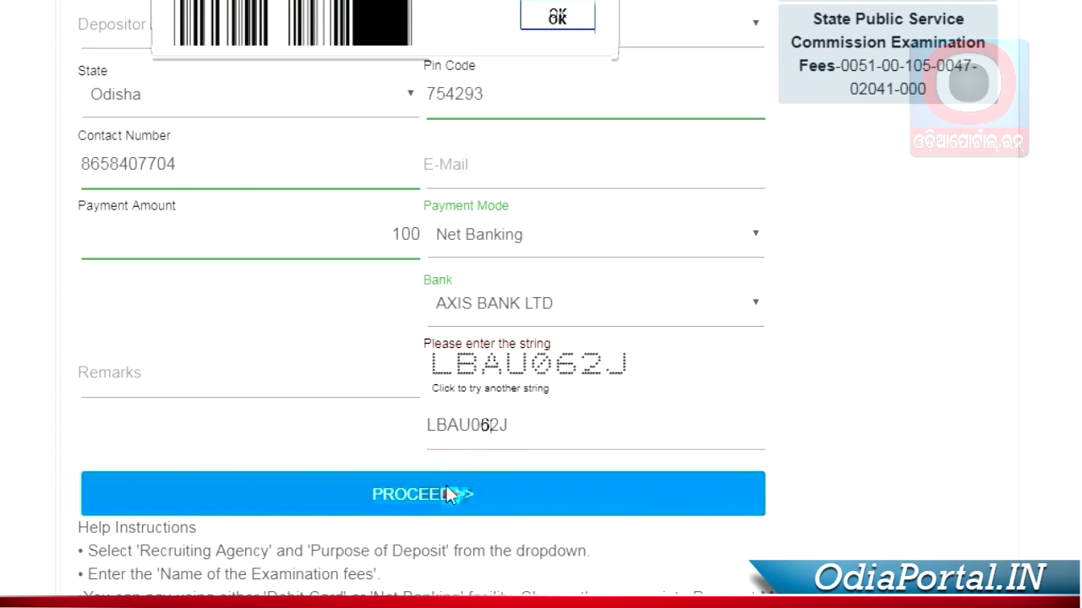
Step: Dismiss the captcha rejection, generate a new verification string, and type it in
left_click(559, 18)
scroll(585, 292, "up", 5)
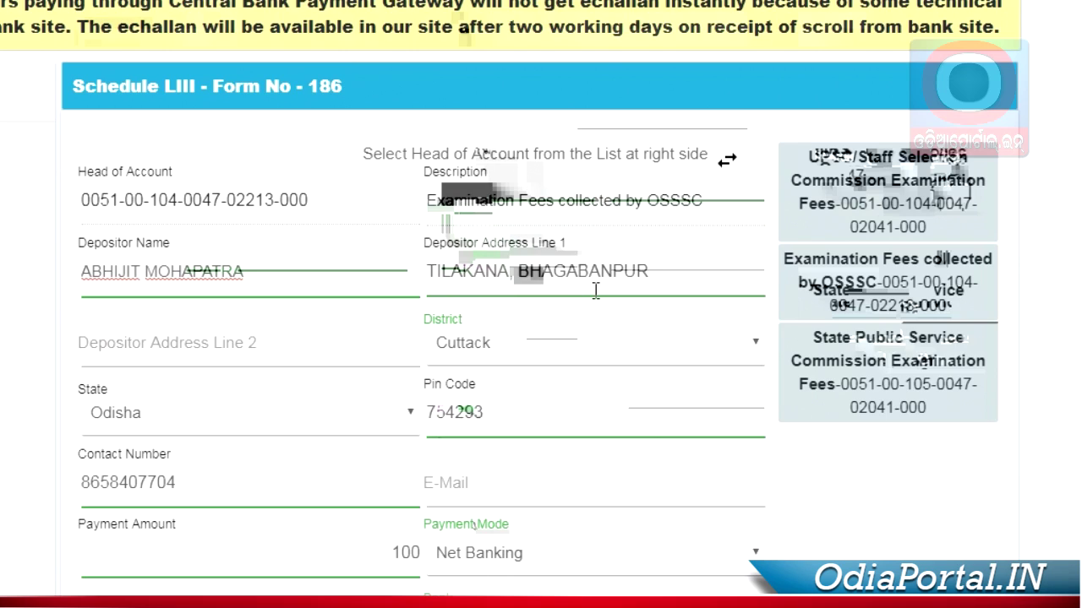
scroll(594, 288, "down", 4)
left_click(485, 531)
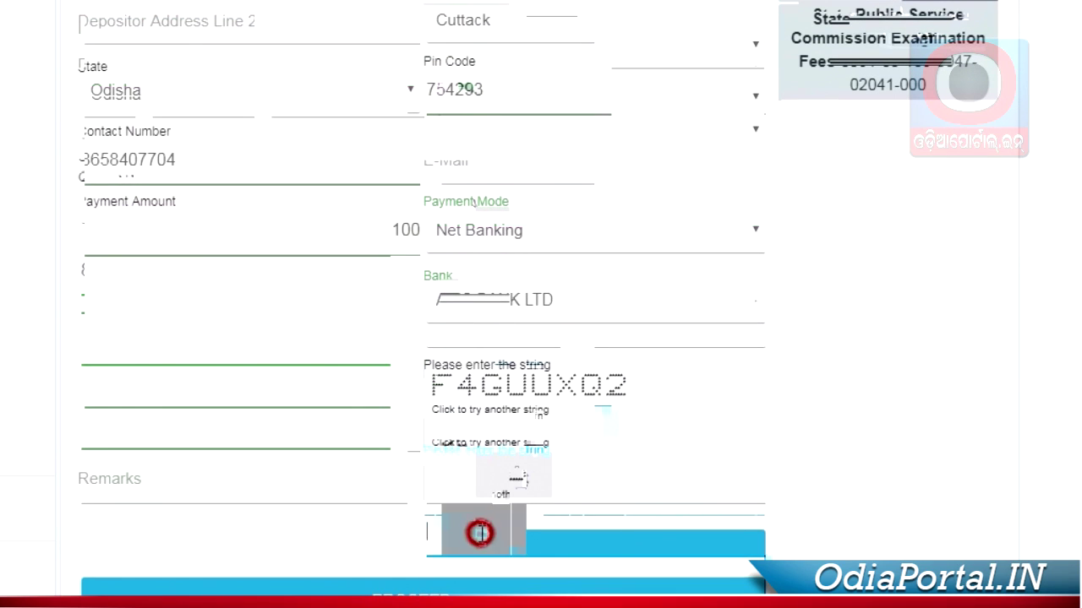
scroll(477, 507, "up", 1)
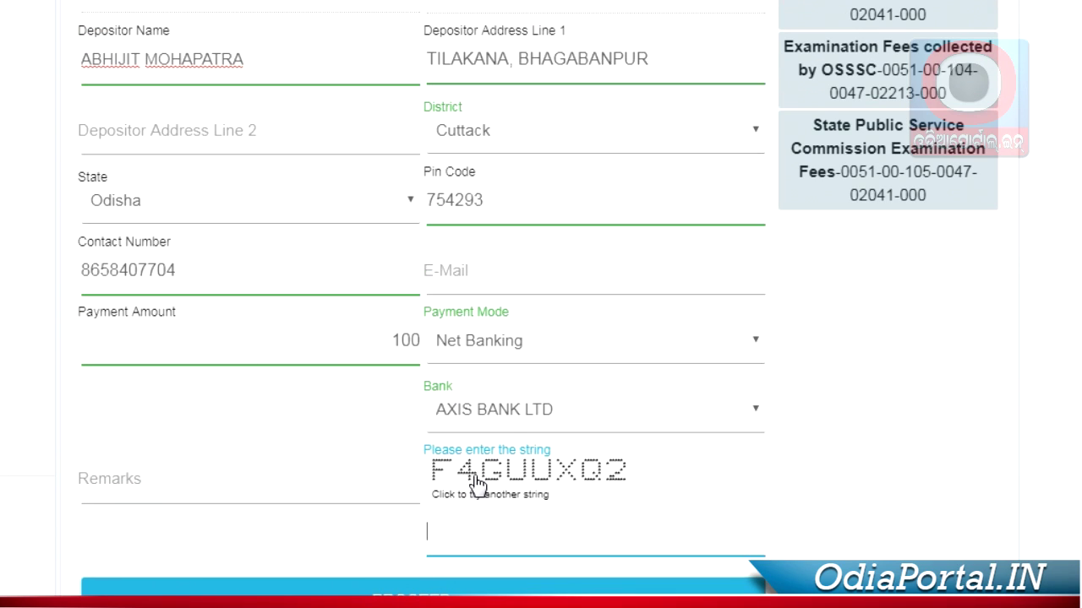
left_click(474, 477)
left_click(469, 547)
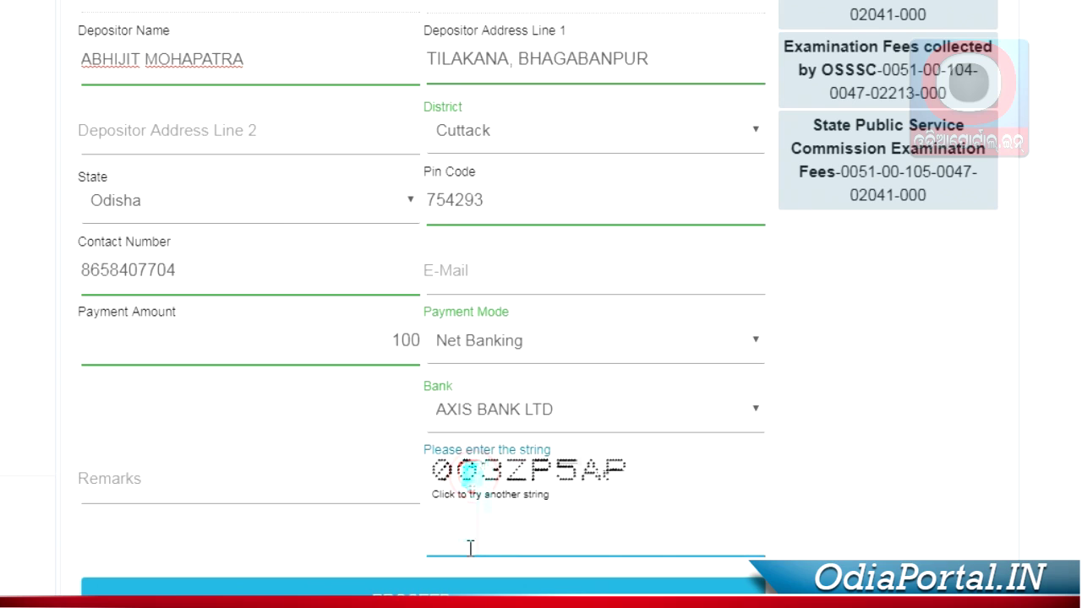
type("003")
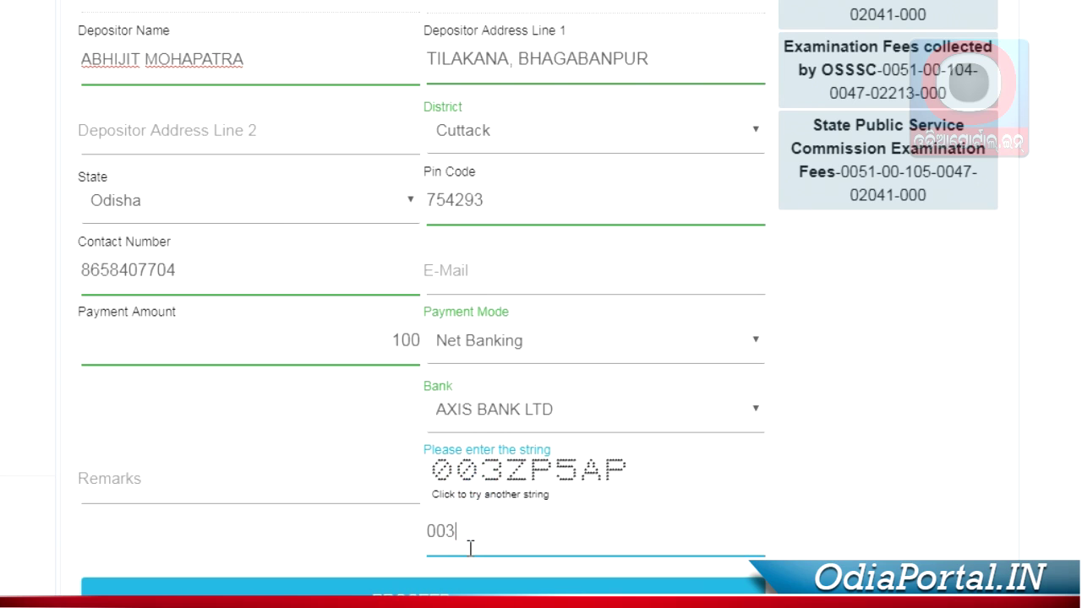
type("ZP5AP")
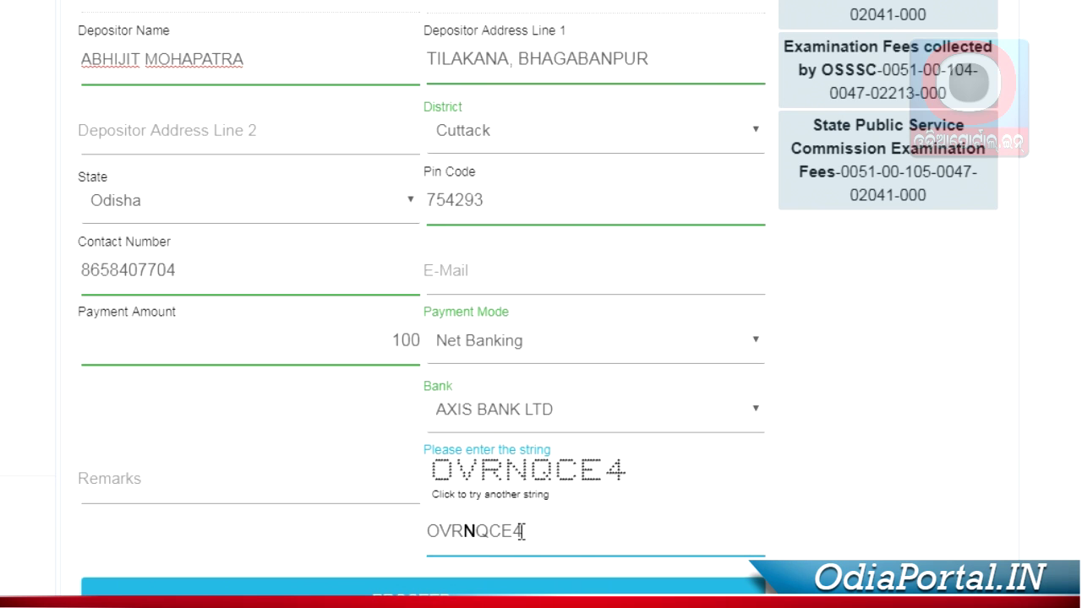
Step: Submit the form and review the challan details: amount 100, Cuttack, AXIS BANK LTD
left_click(520, 588)
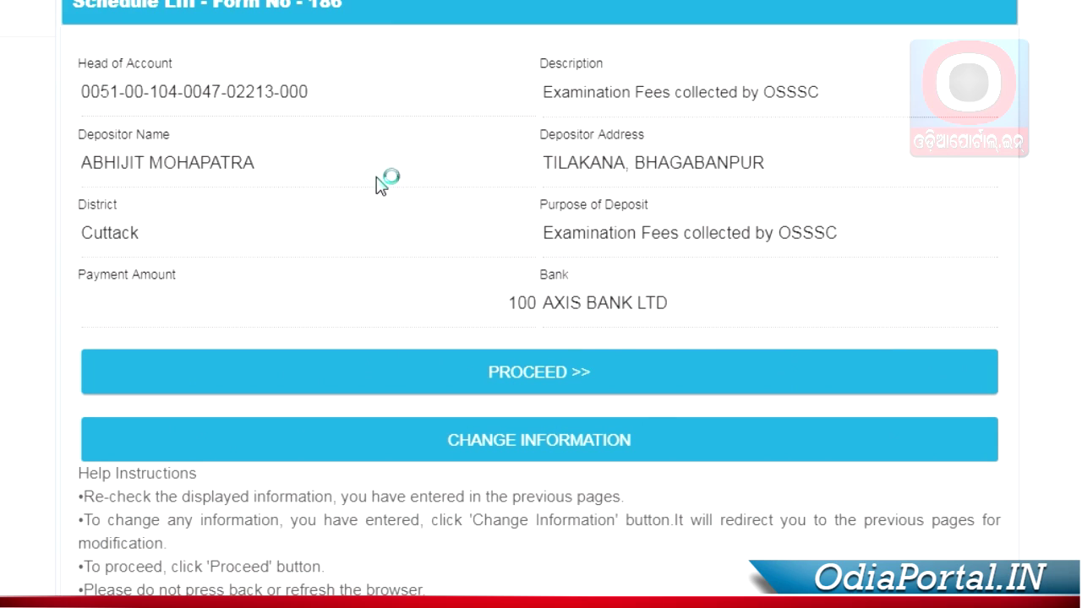
scroll(344, 225, "down", 2)
scroll(379, 475, "up", 3)
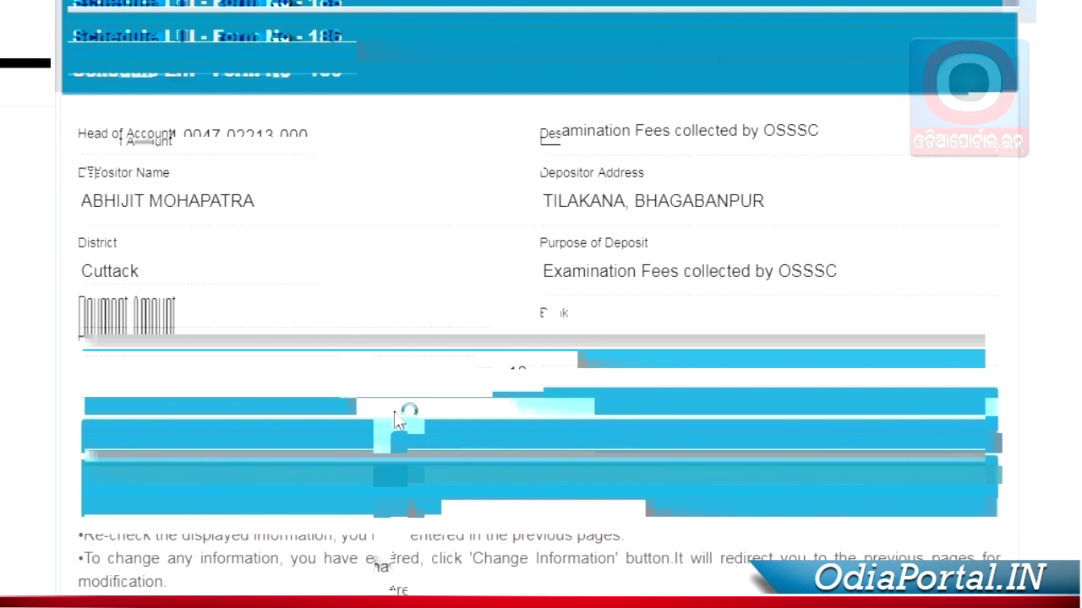
scroll(399, 420, "down", 1)
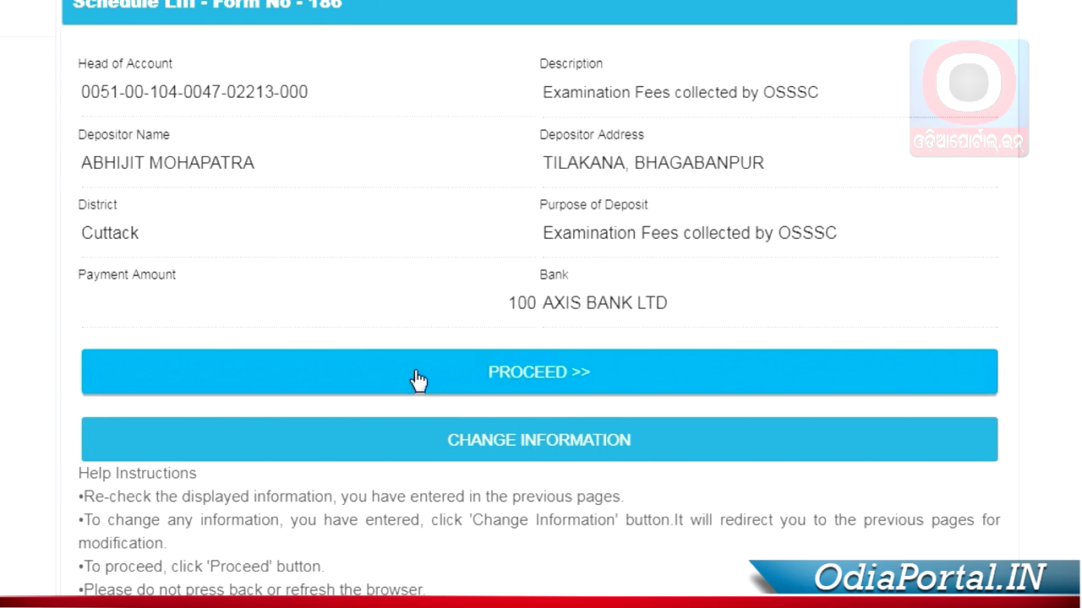
Step: Confirm the reviewed details to generate the challan and copy its Challan Reference Id
left_click(412, 373)
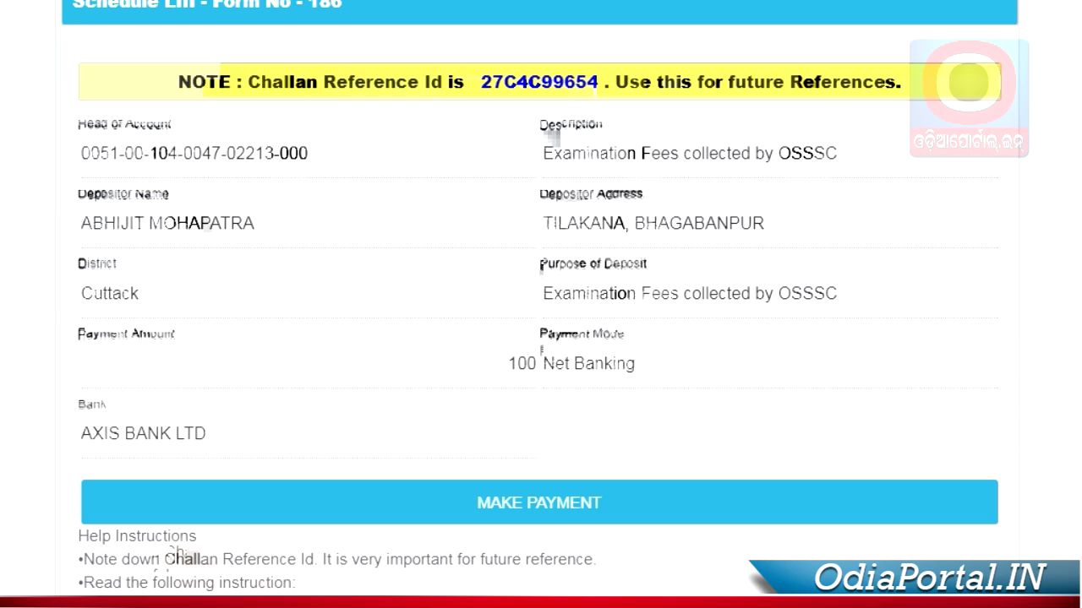
mouse_move(485, 92)
left_click_drag(478, 84, 591, 91)
right_click(591, 91)
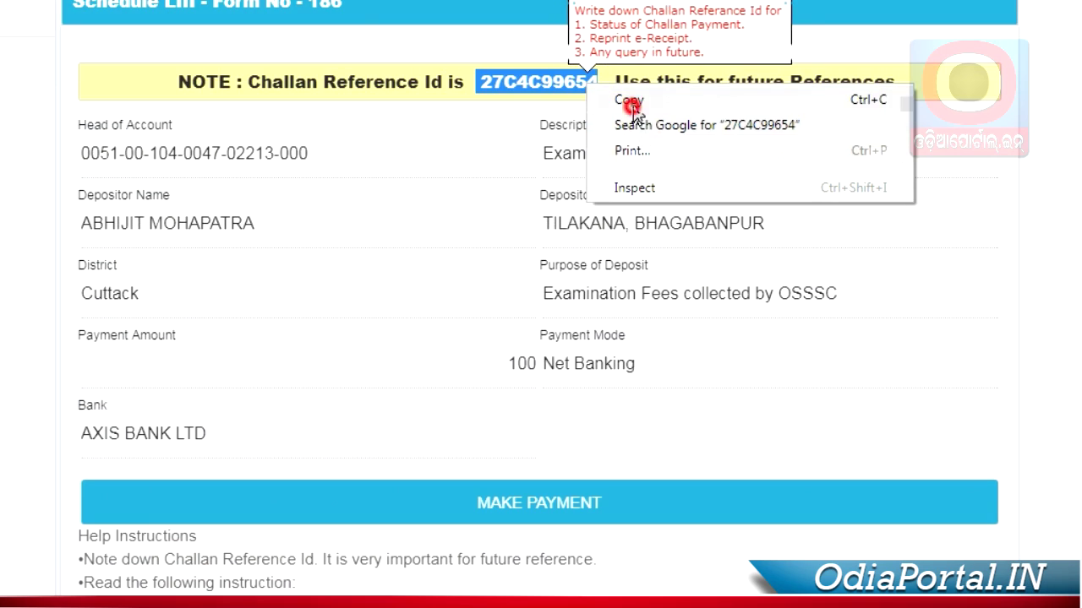
left_click(630, 103)
left_click(591, 176)
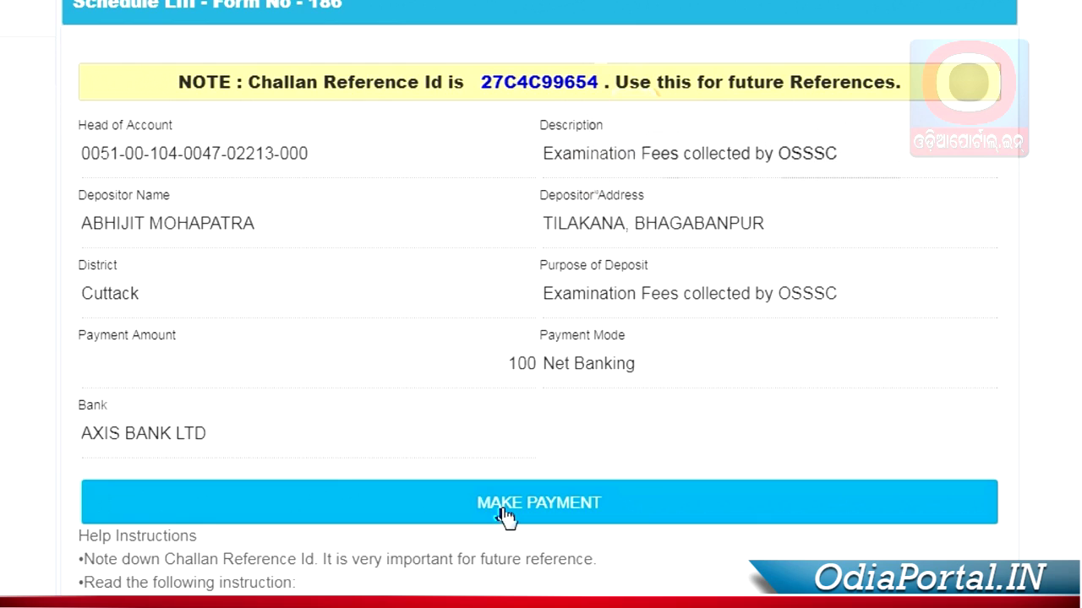
Step: Start the Axis Bank net banking payment and enter the NETSECURE code
left_click(505, 517)
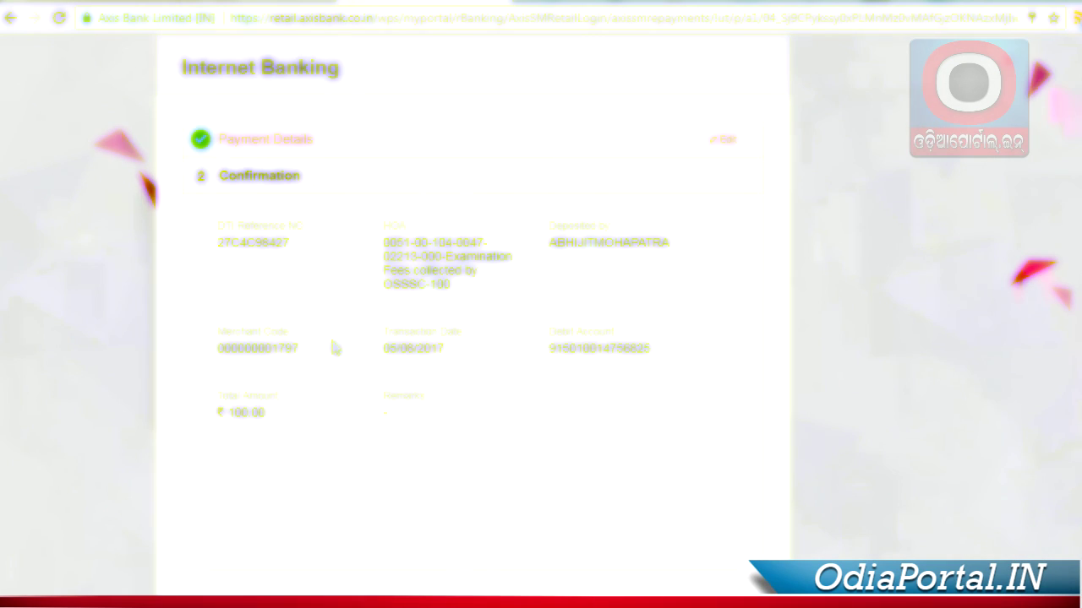
scroll(335, 353, "down", 4)
left_click(391, 488)
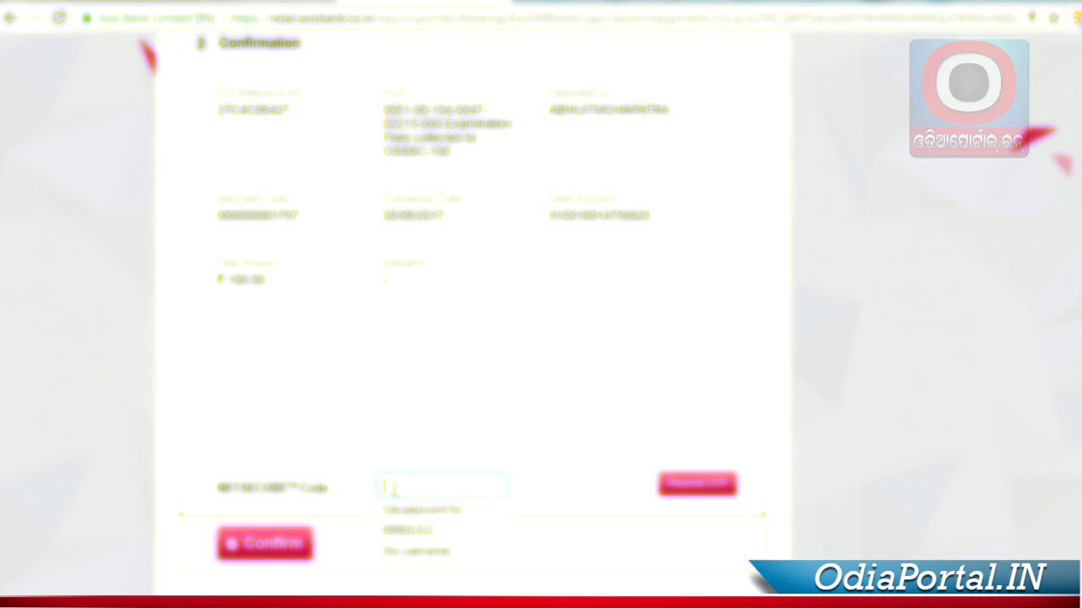
type("•••")
key("BackSpace")
key("BackSpace")
key("BackSpace")
type("••••")
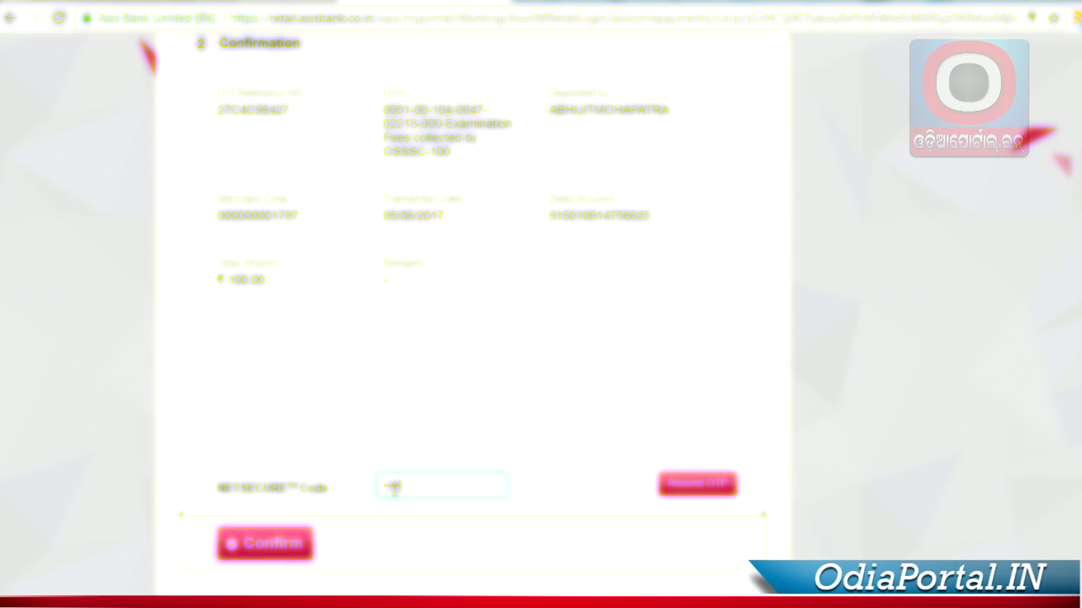
left_click(265, 543)
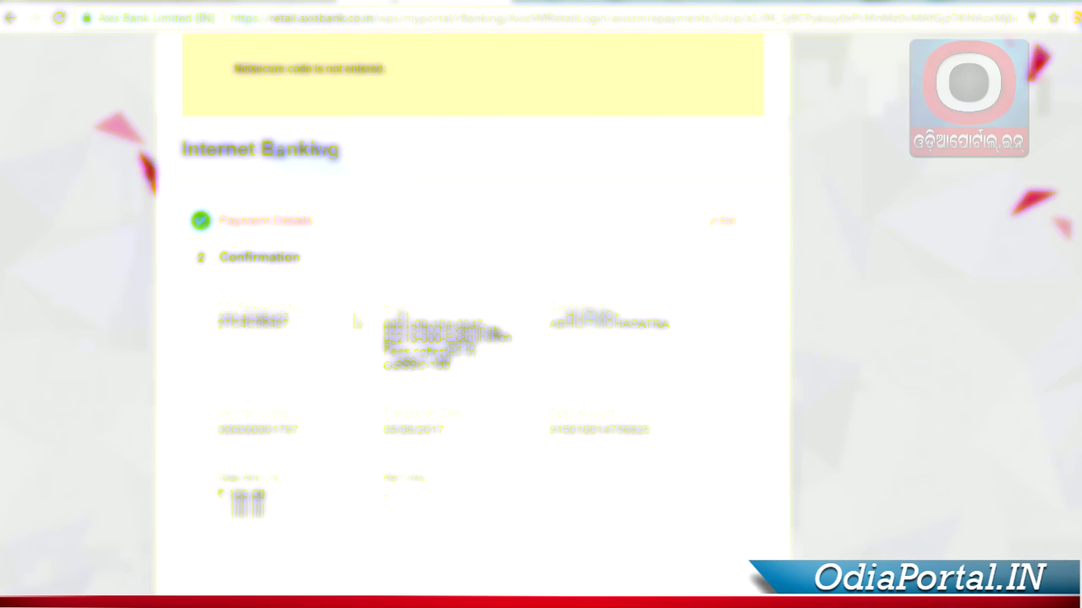
Step: Re-enter the secure code and confirm the 100 payment to get the e-Receipt
scroll(364, 309, "down", 3)
left_click(416, 487)
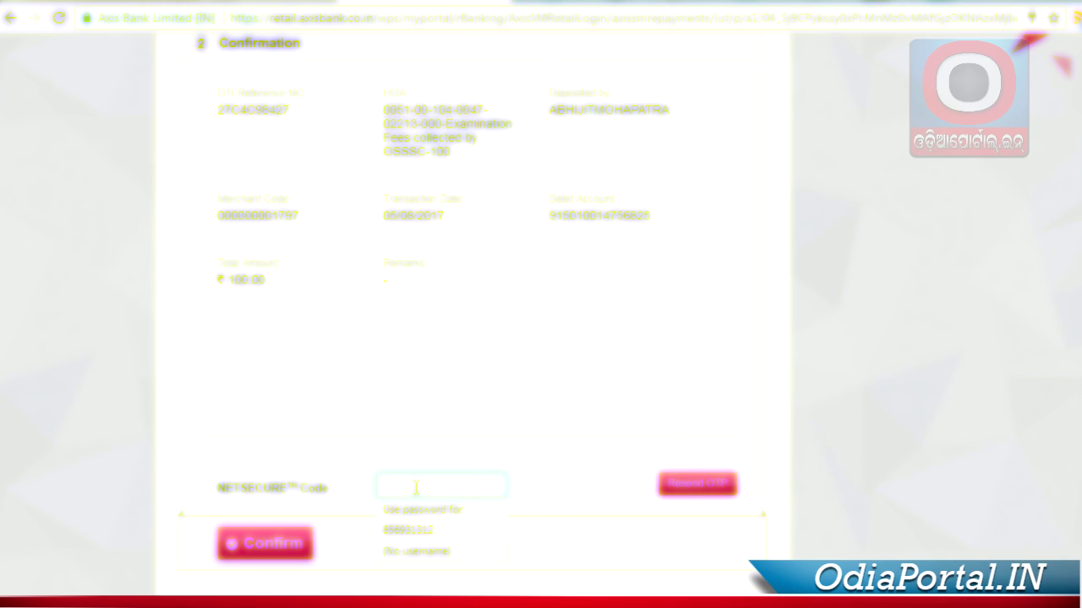
type("••••••")
left_click(282, 546)
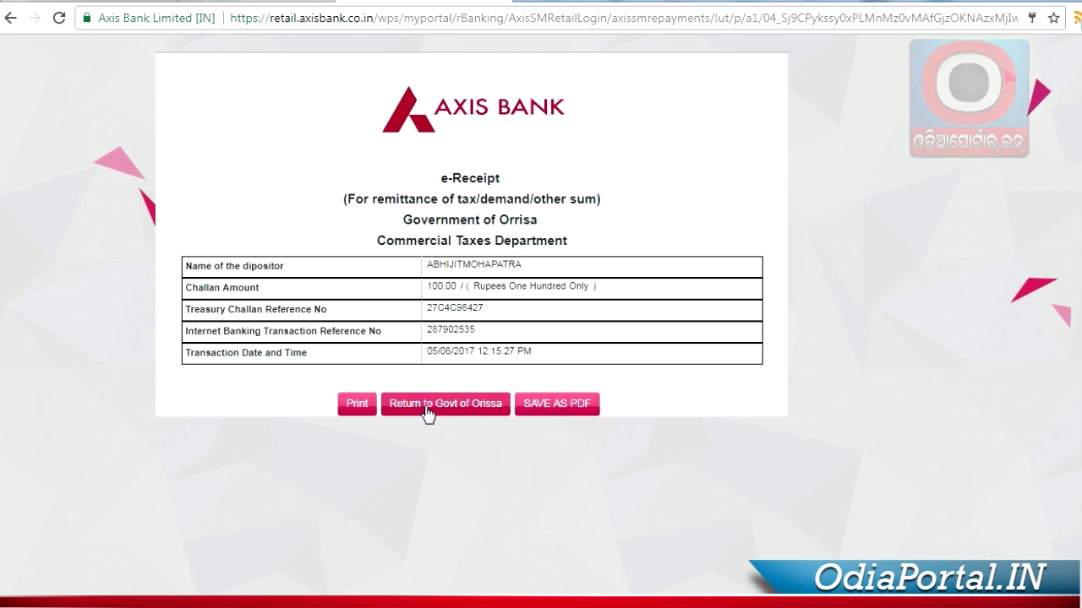
Step: Save the Axis Bank e-Receipt as a PDF and return to the Government of Odisha site
left_click(552, 411)
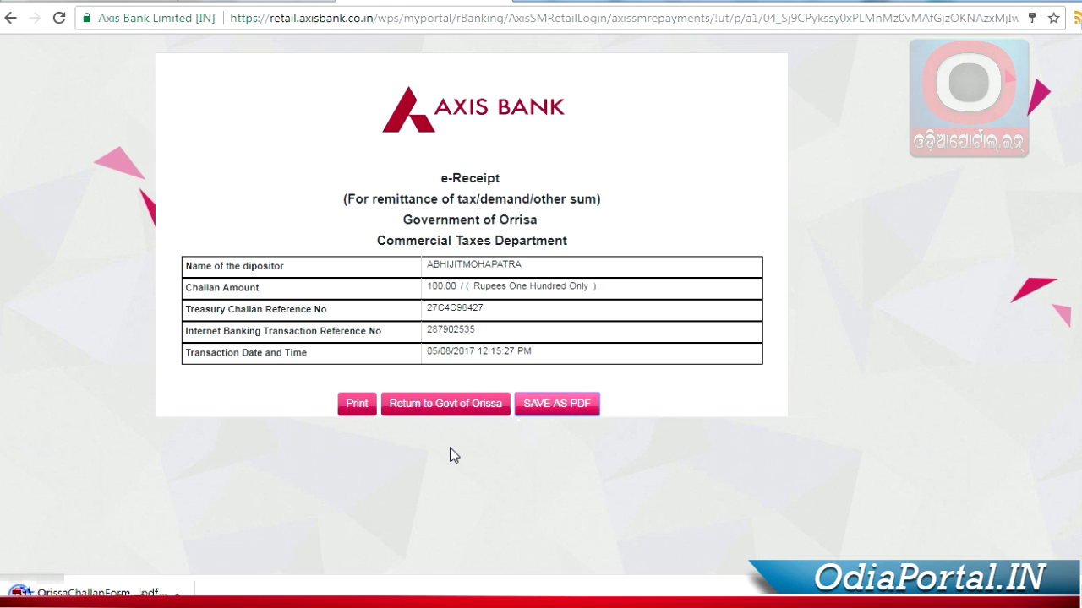
left_click(447, 406)
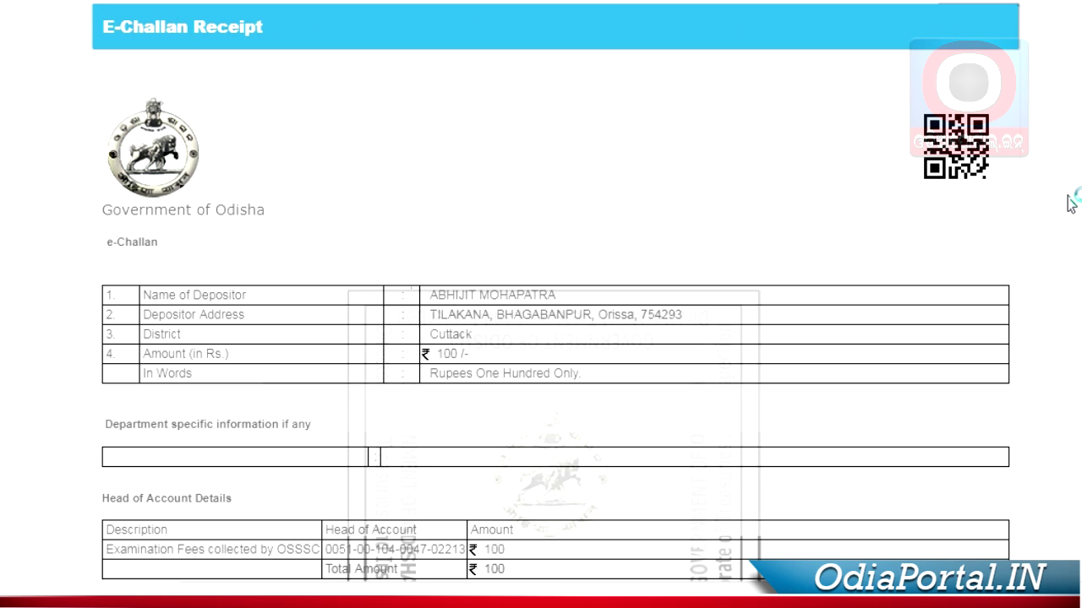
Step: Download the e-Challan receipt for the 100 OSSSC exam fee
scroll(1069, 201, "down", 10)
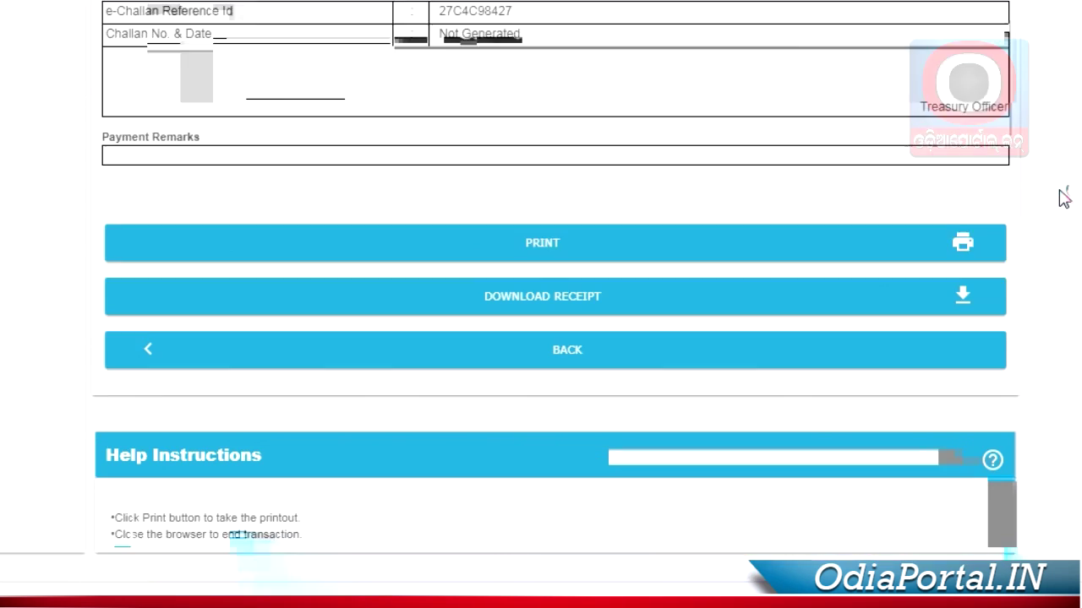
scroll(1064, 197, "down", 2)
left_click(965, 242)
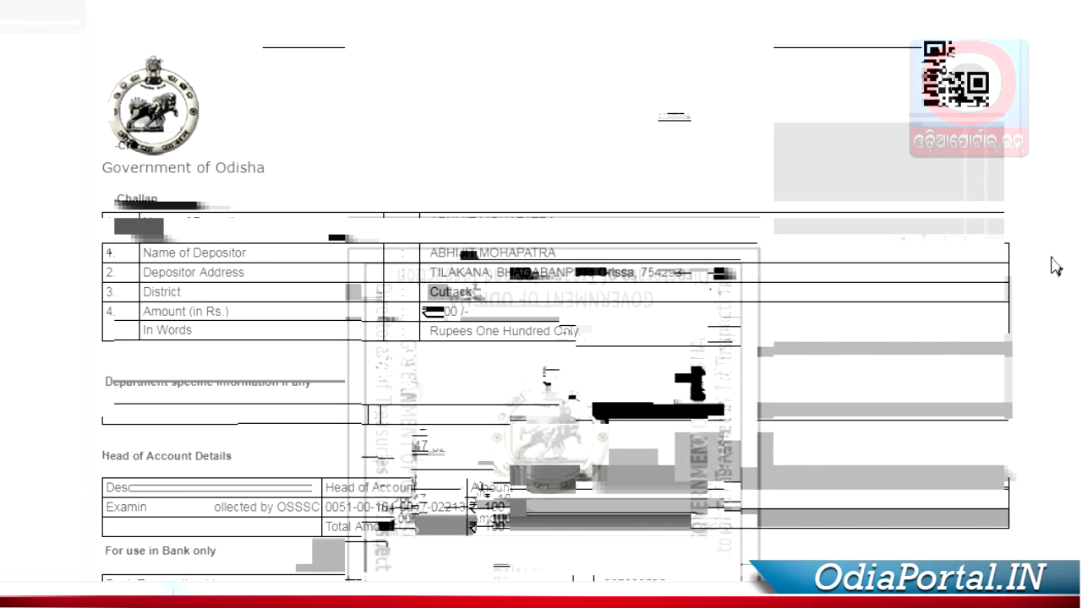
Step: Review the Successful Transaction challan and select its e-Challan Reference Id value
scroll(1056, 266, "down", 3)
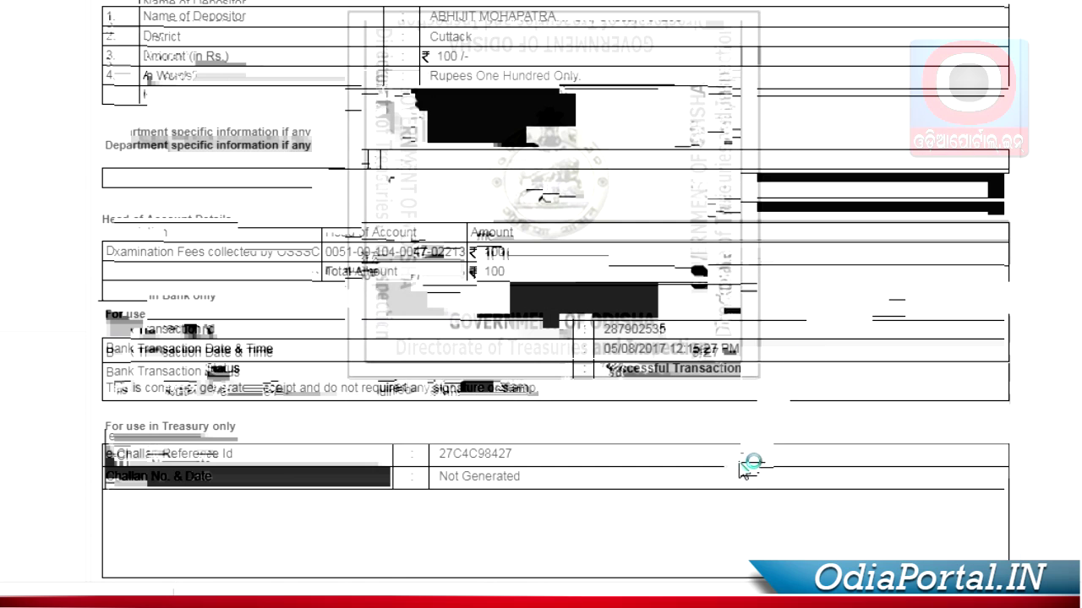
left_click_drag(437, 473, 513, 474)
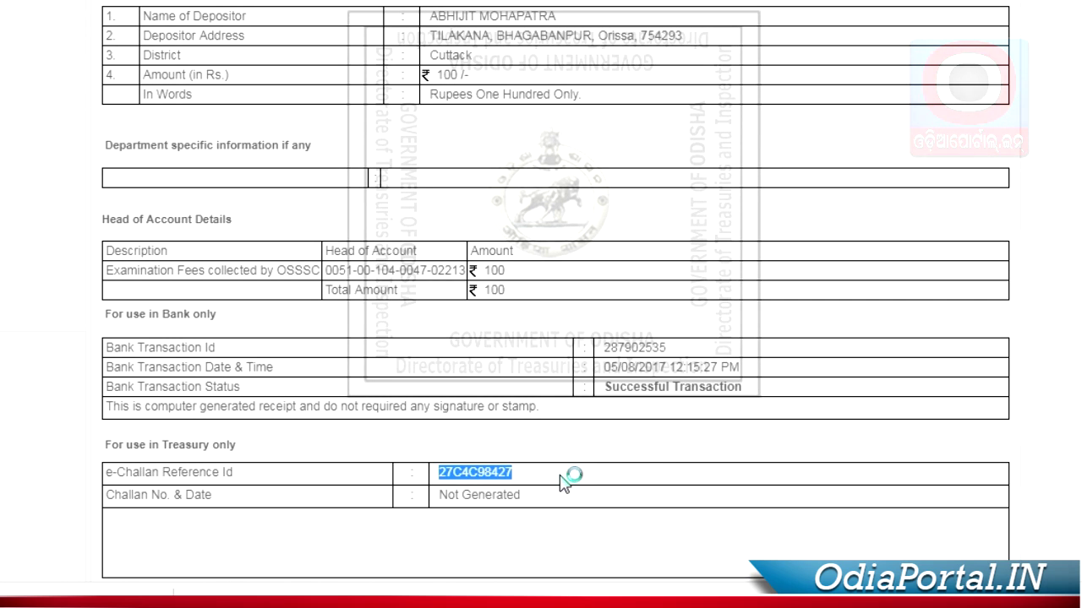
scroll(570, 488, "down", 3)
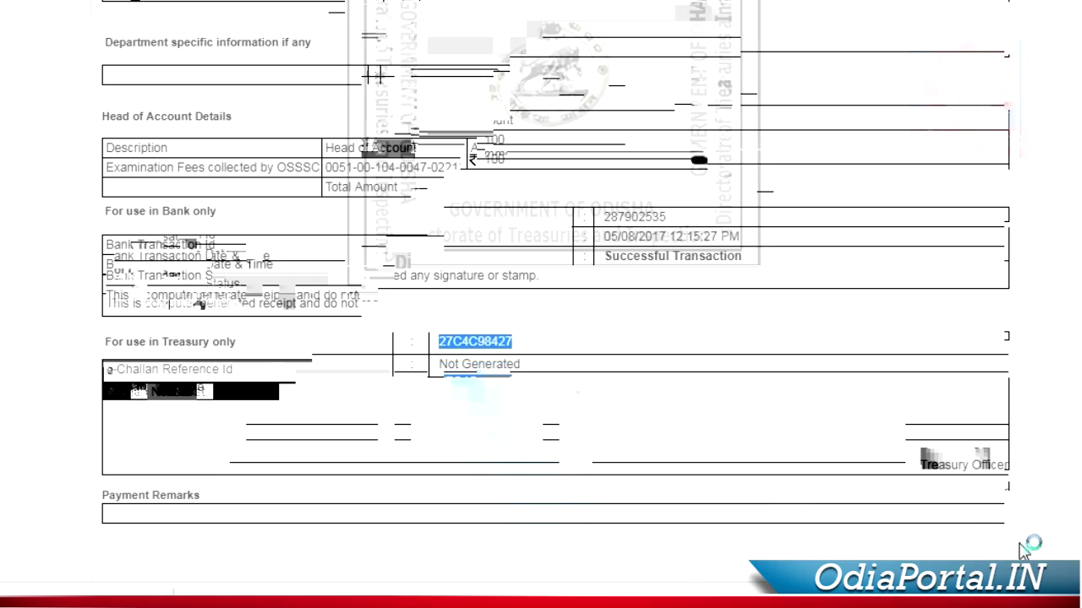
scroll(464, 290, "up", 5)
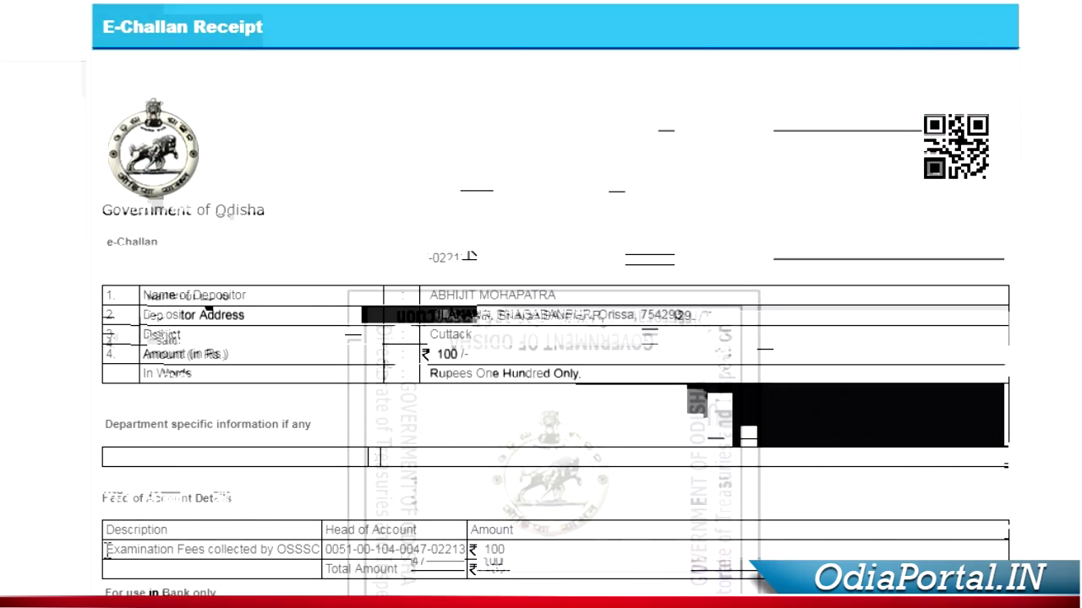